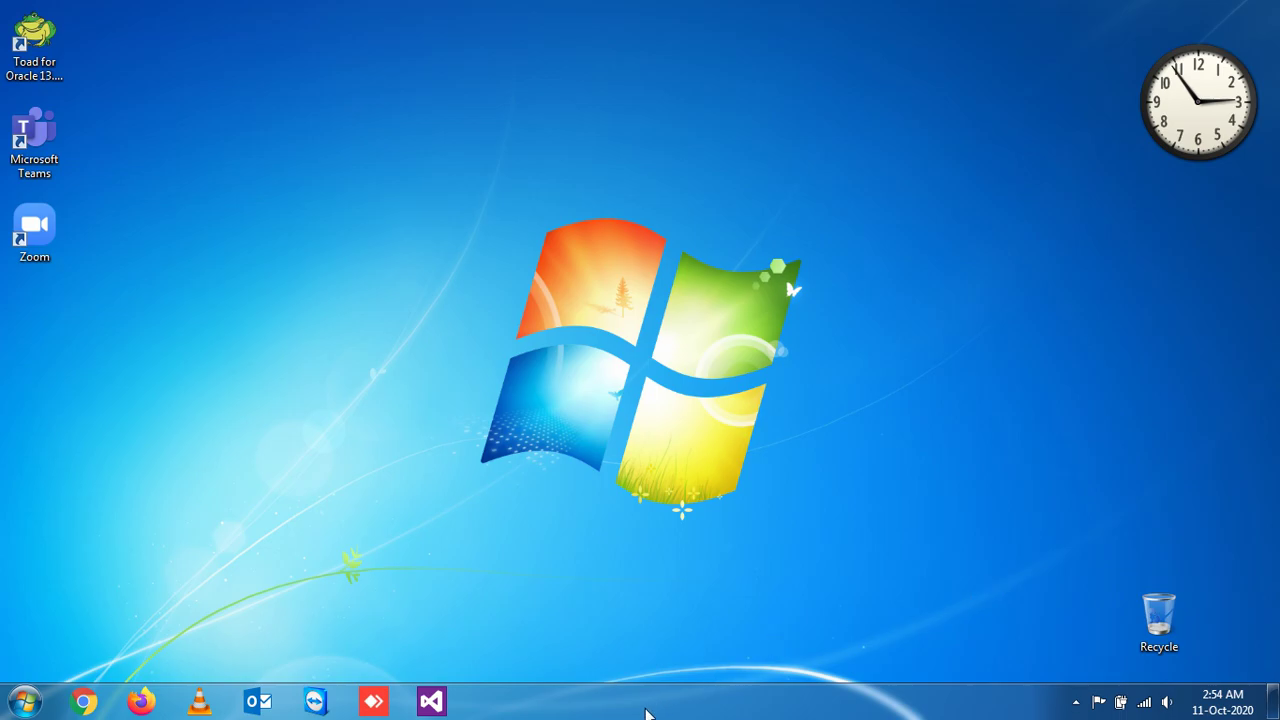
Step: Unlock the taskbar and move it to the right, top, left and bottom edges
right_click(562, 707)
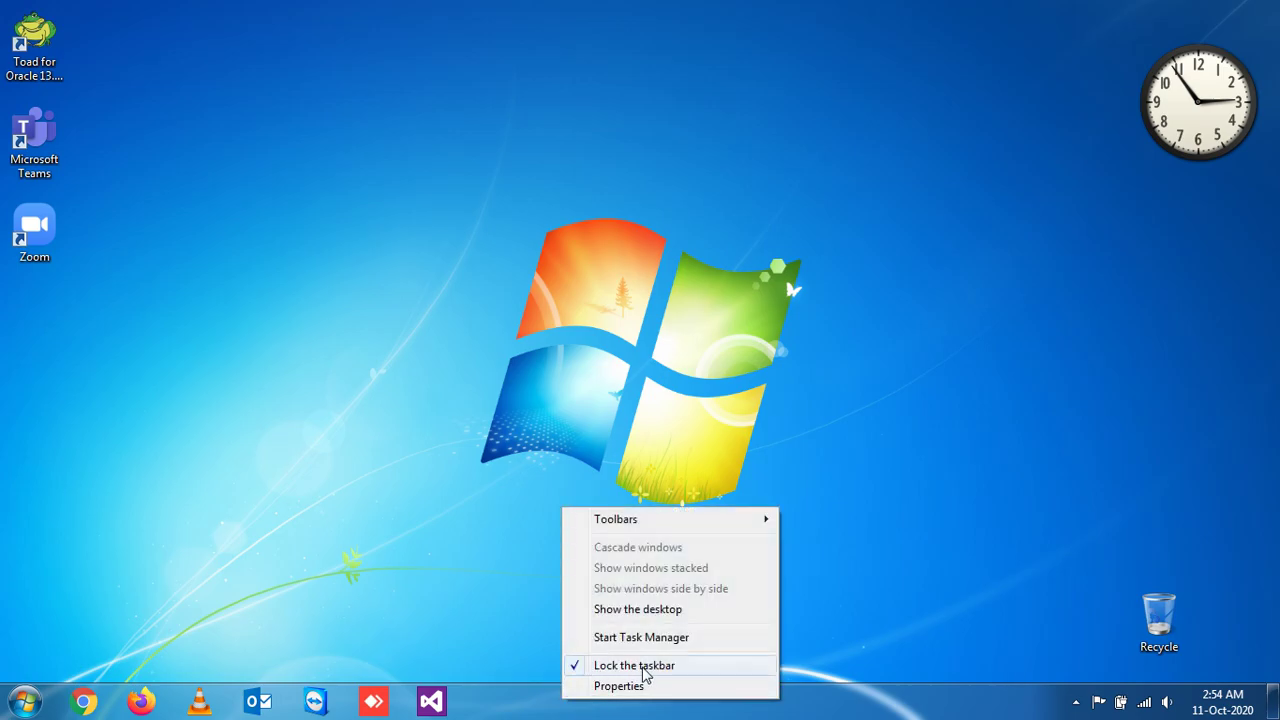
click(577, 665)
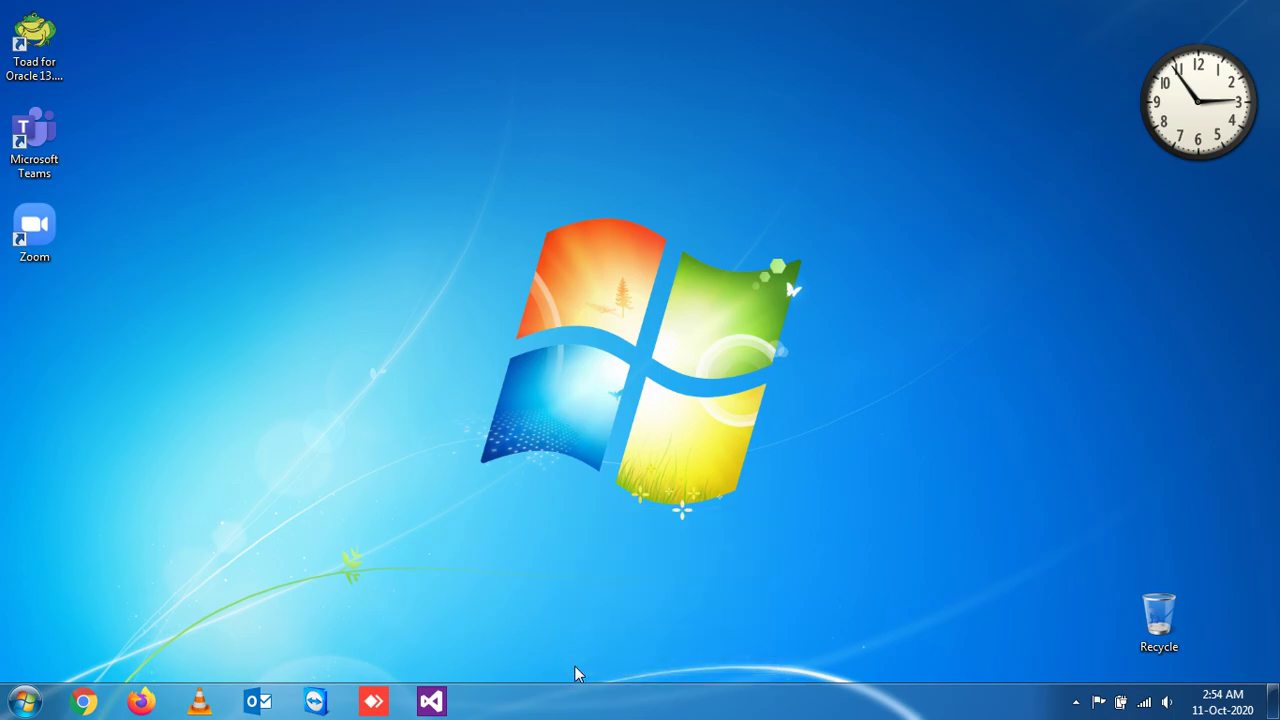
drag(566, 708, 1077, 466)
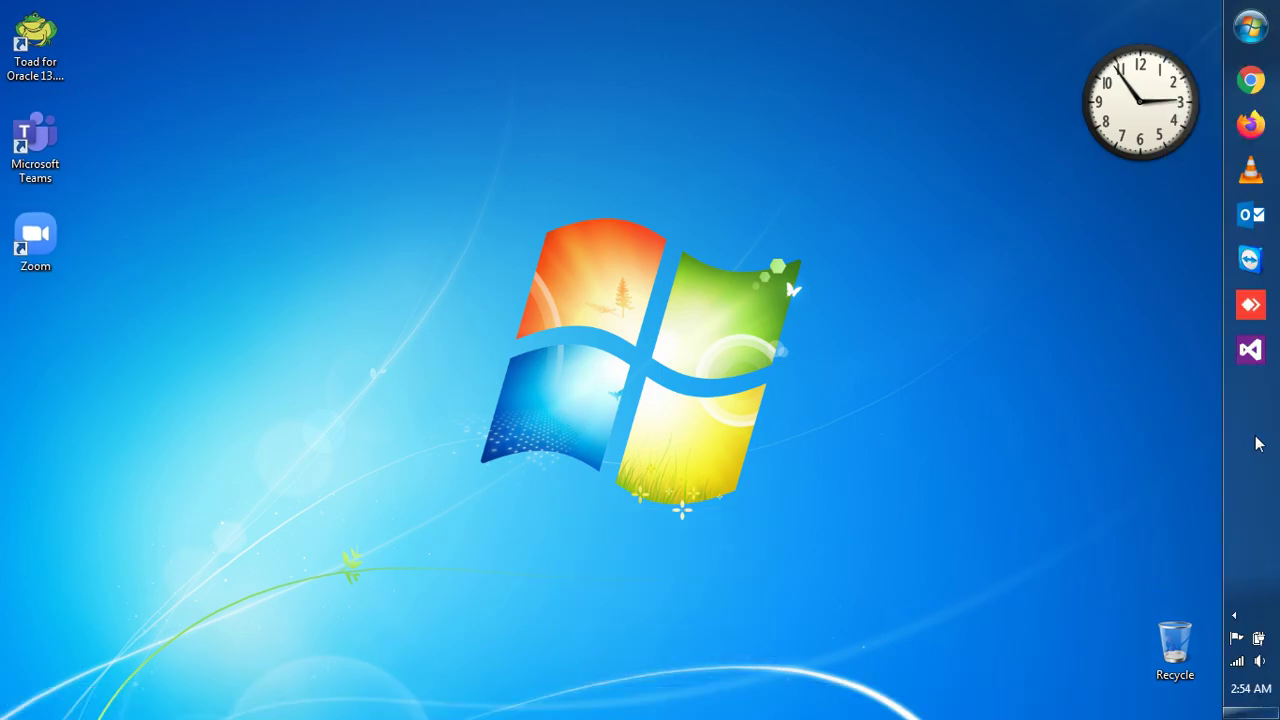
drag(1257, 443, 815, 259)
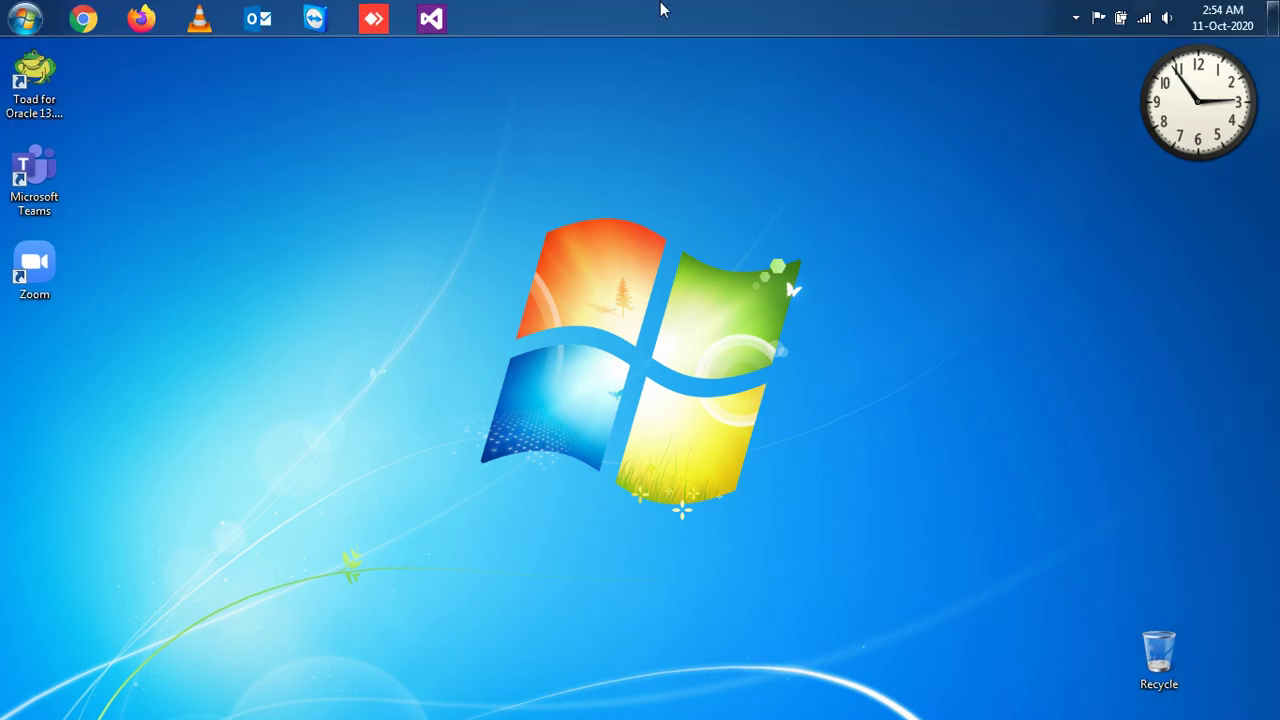
drag(660, 9, 276, 243)
drag(18, 437, 392, 582)
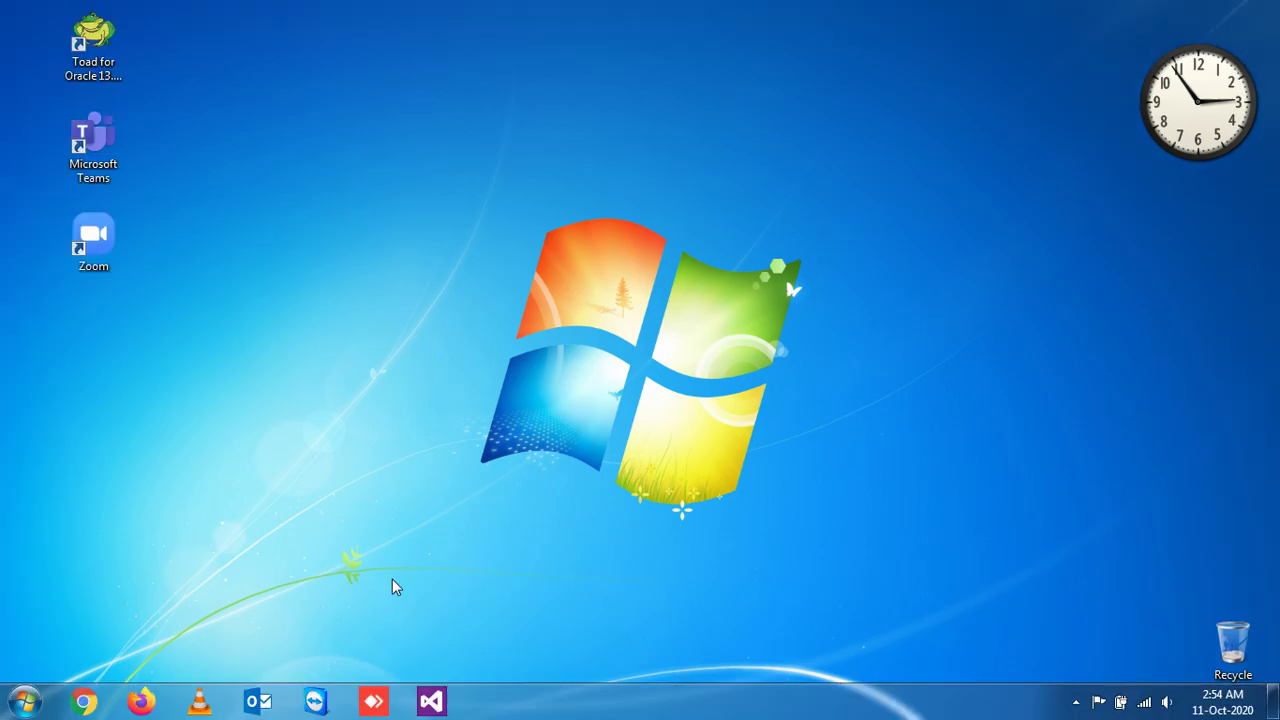
Step: Re-lock the taskbar at the bottom and shift the Recycle Bin icon further right
right_click(754, 704)
click(797, 667)
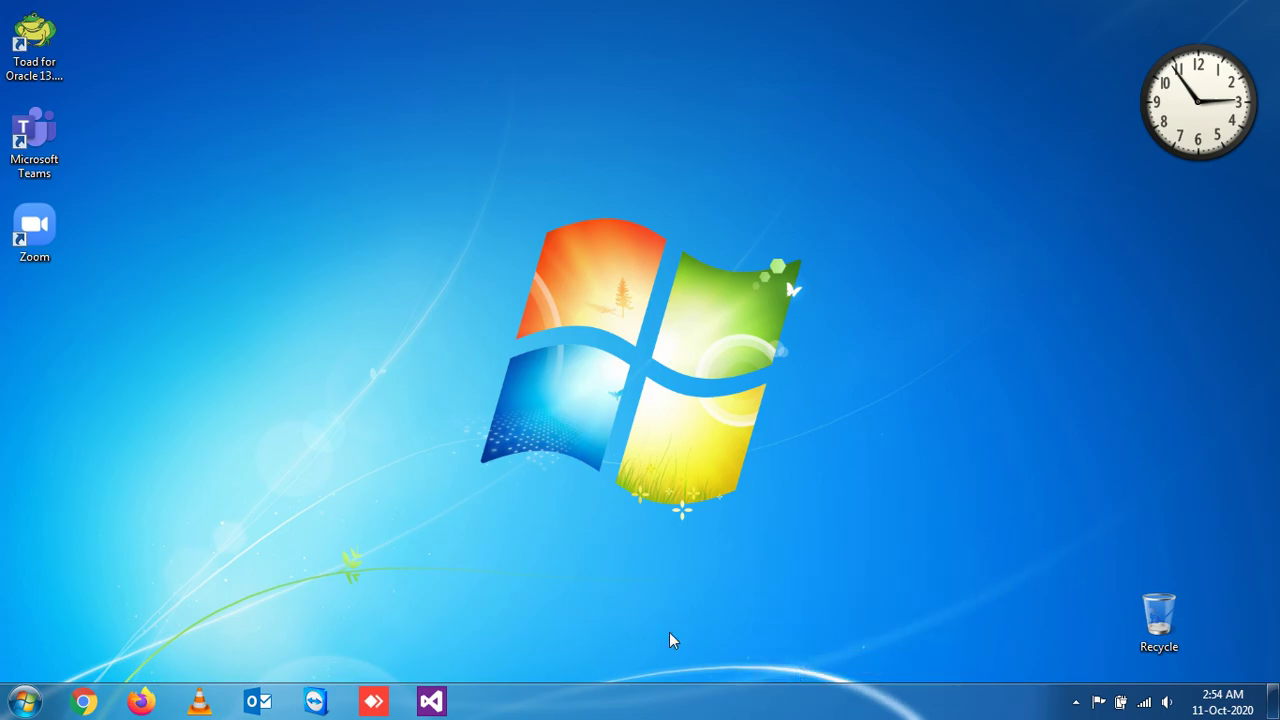
right_click(604, 711)
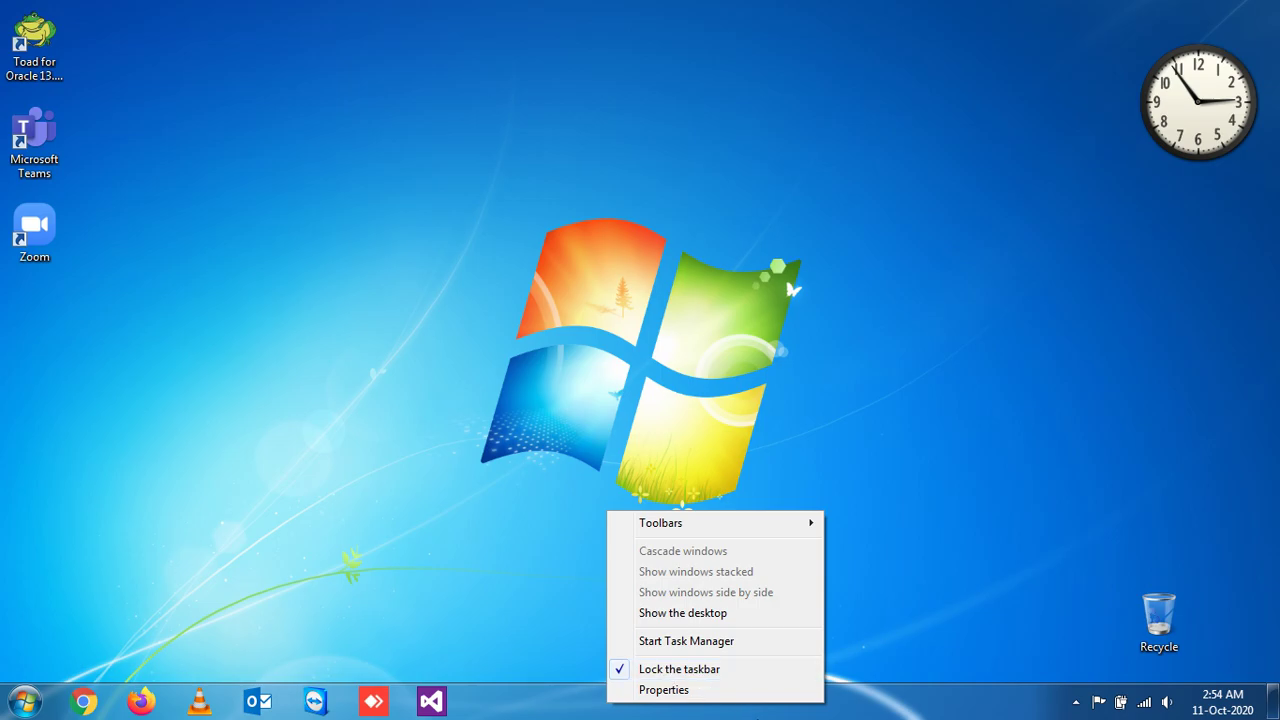
click(757, 715)
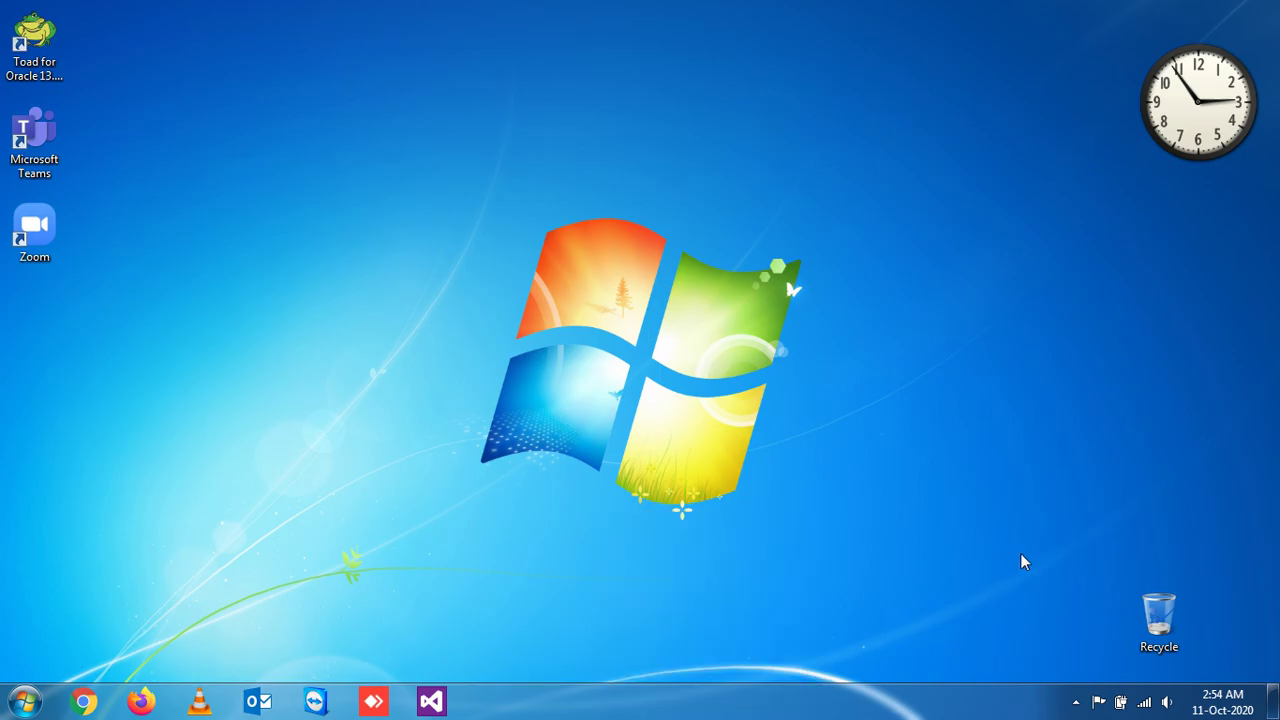
drag(1162, 615, 1247, 615)
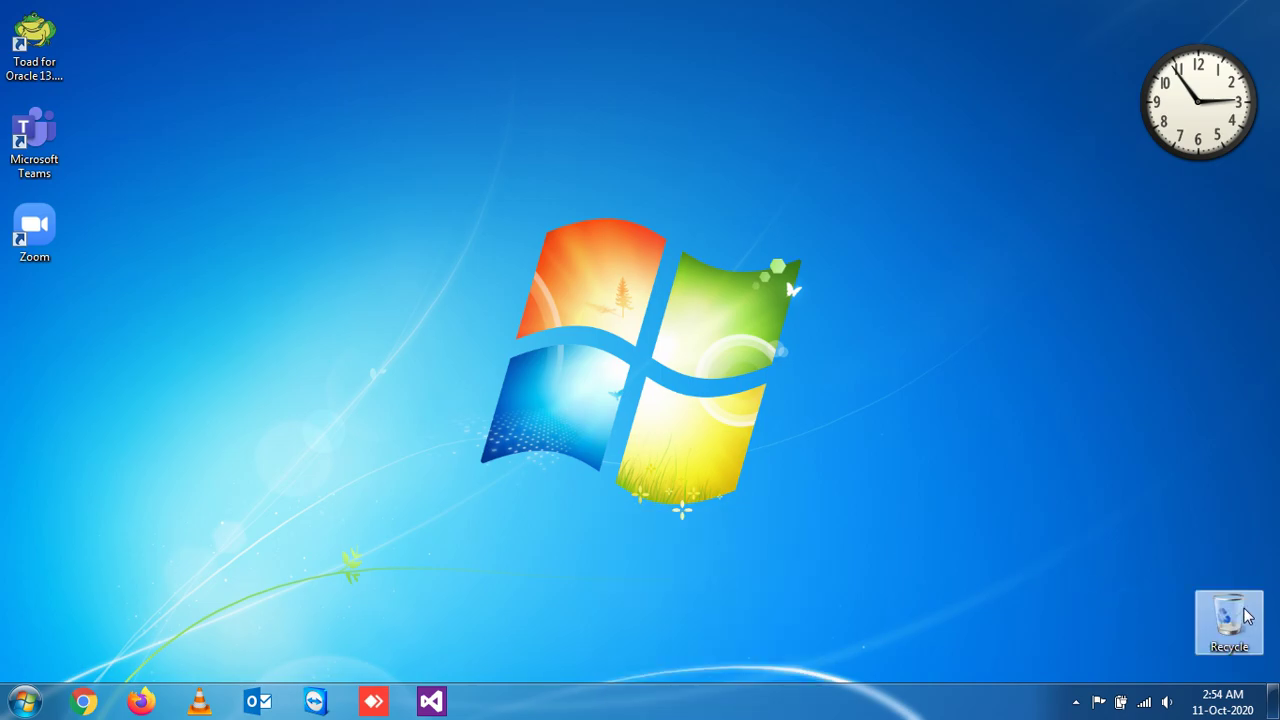
right_click(488, 468)
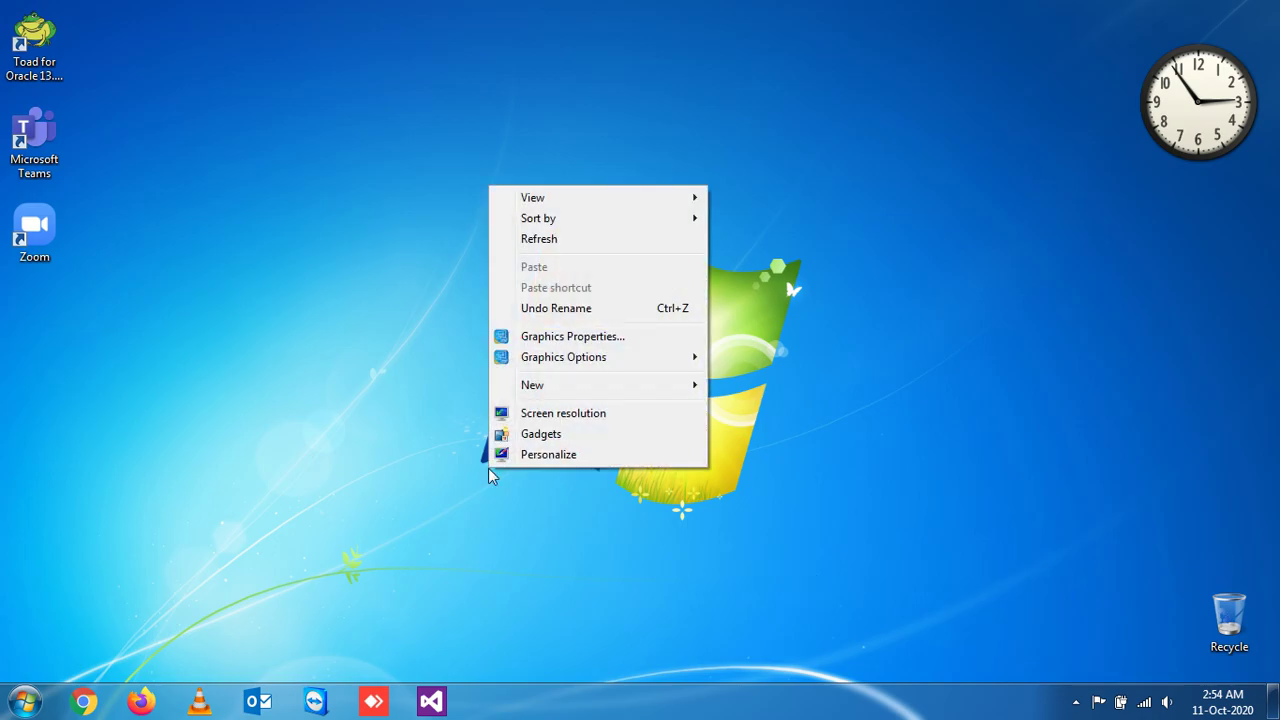
click(546, 244)
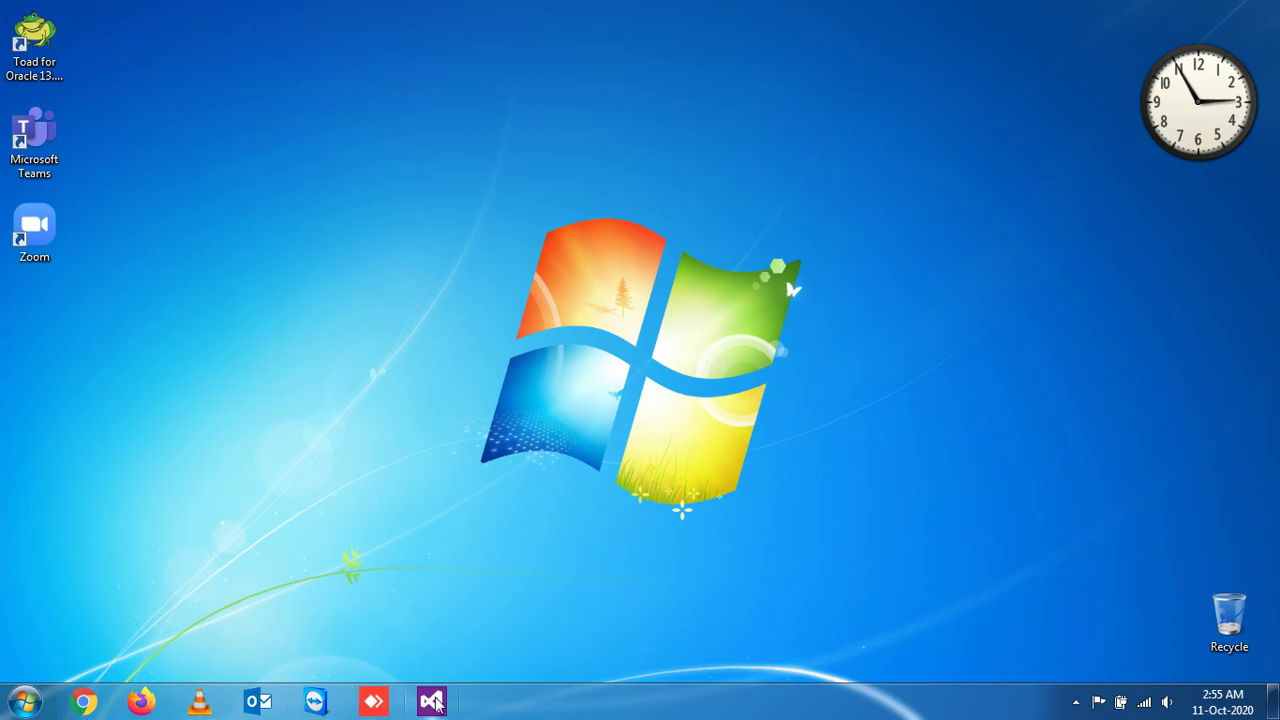
right_click(84, 702)
drag(84, 706, 162, 708)
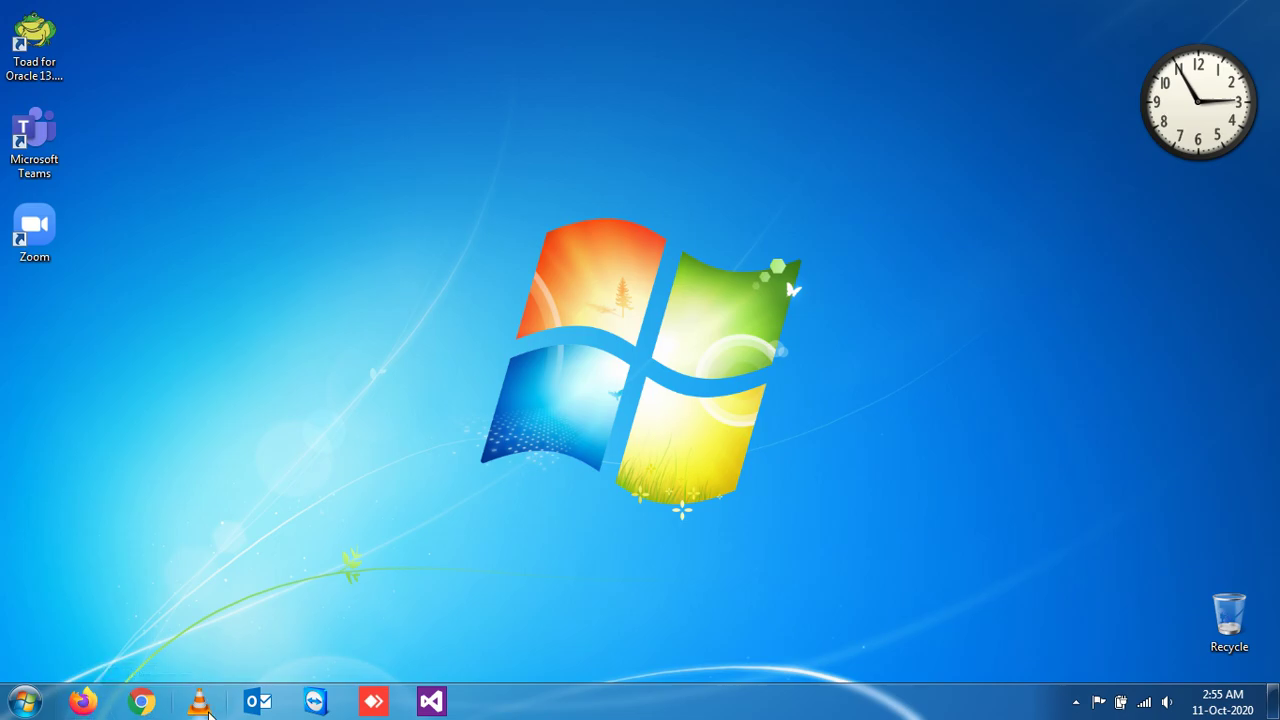
drag(141, 702, 72, 708)
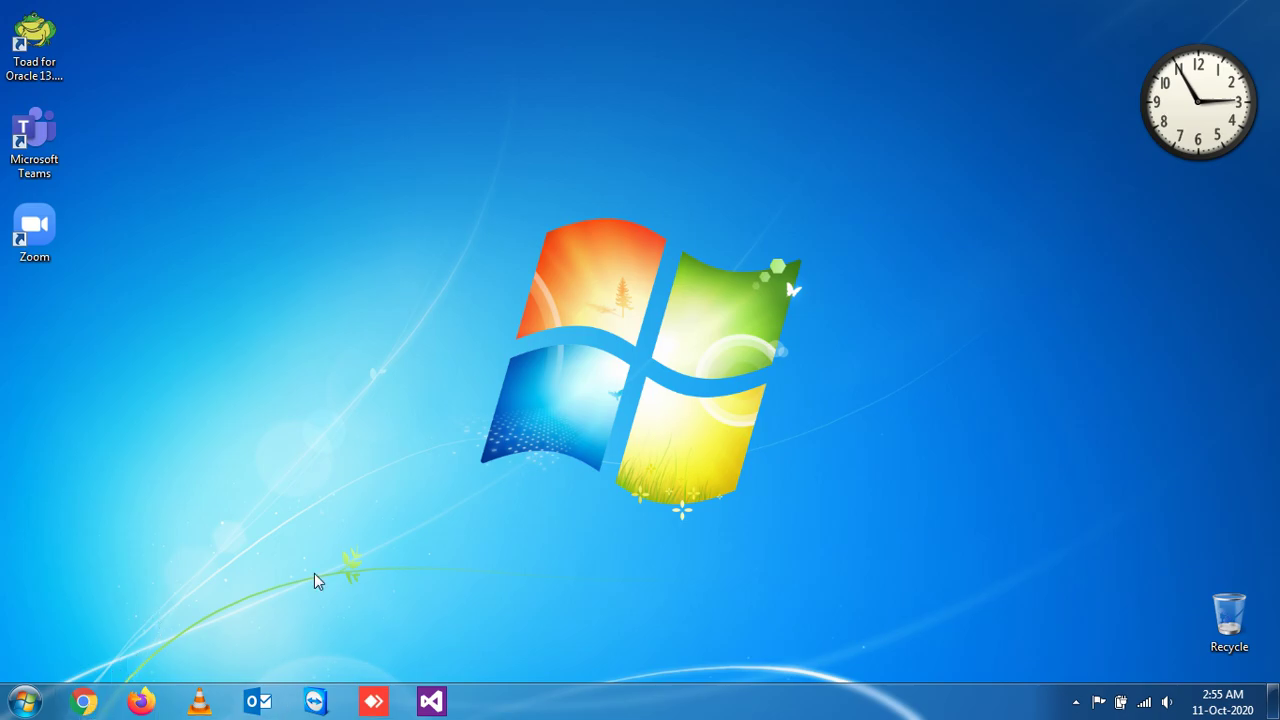
Step: Open the keyboard JPEG from Local Disk (D:) > Downloads in Paint using Open with
click(40, 692)
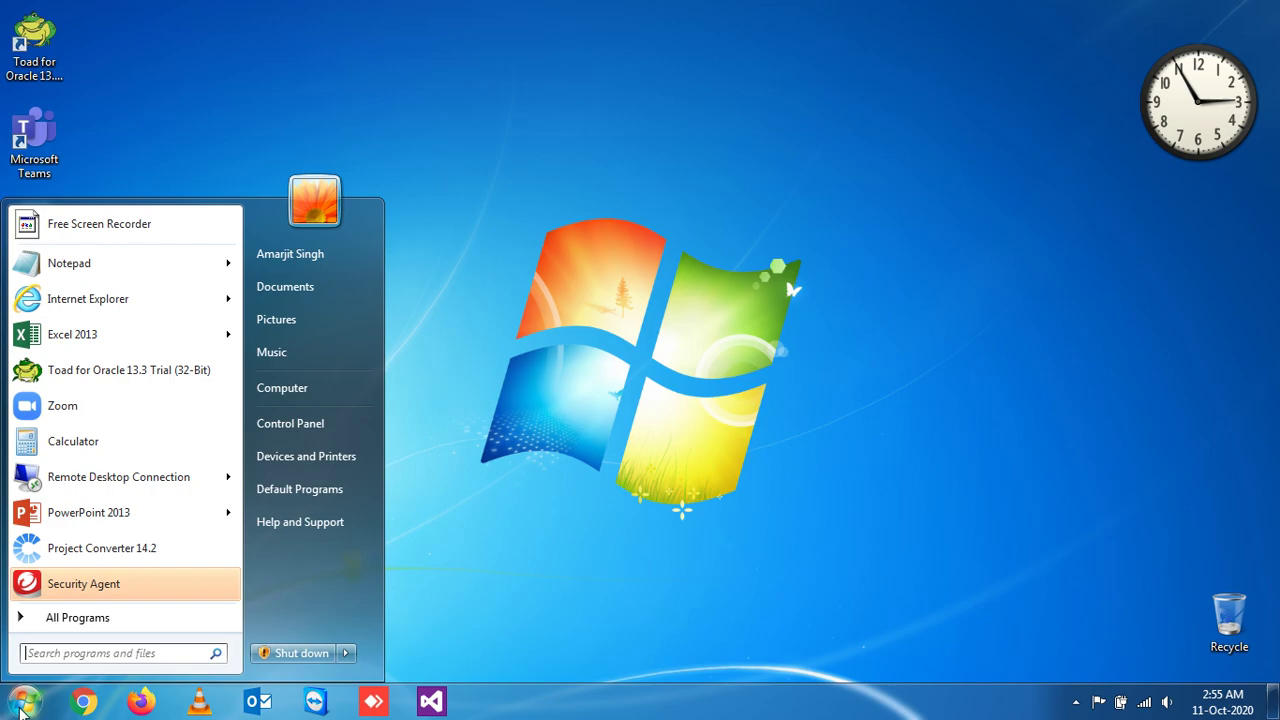
click(302, 385)
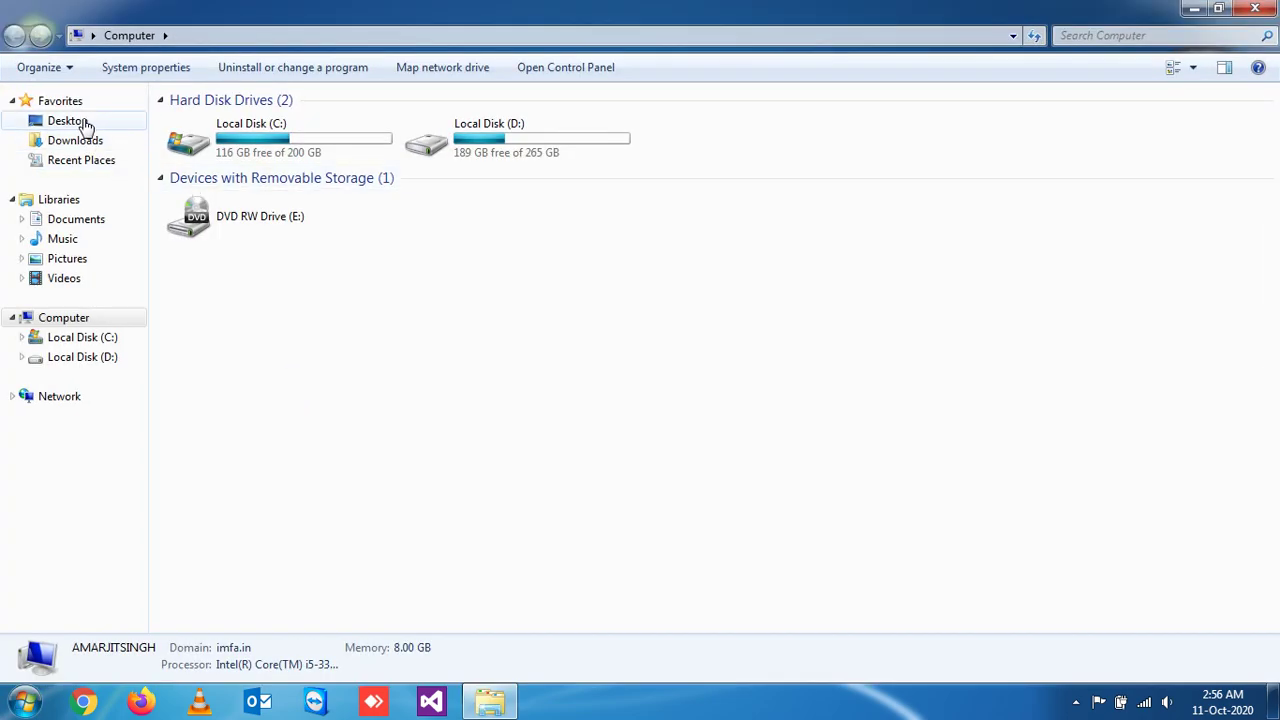
click(88, 143)
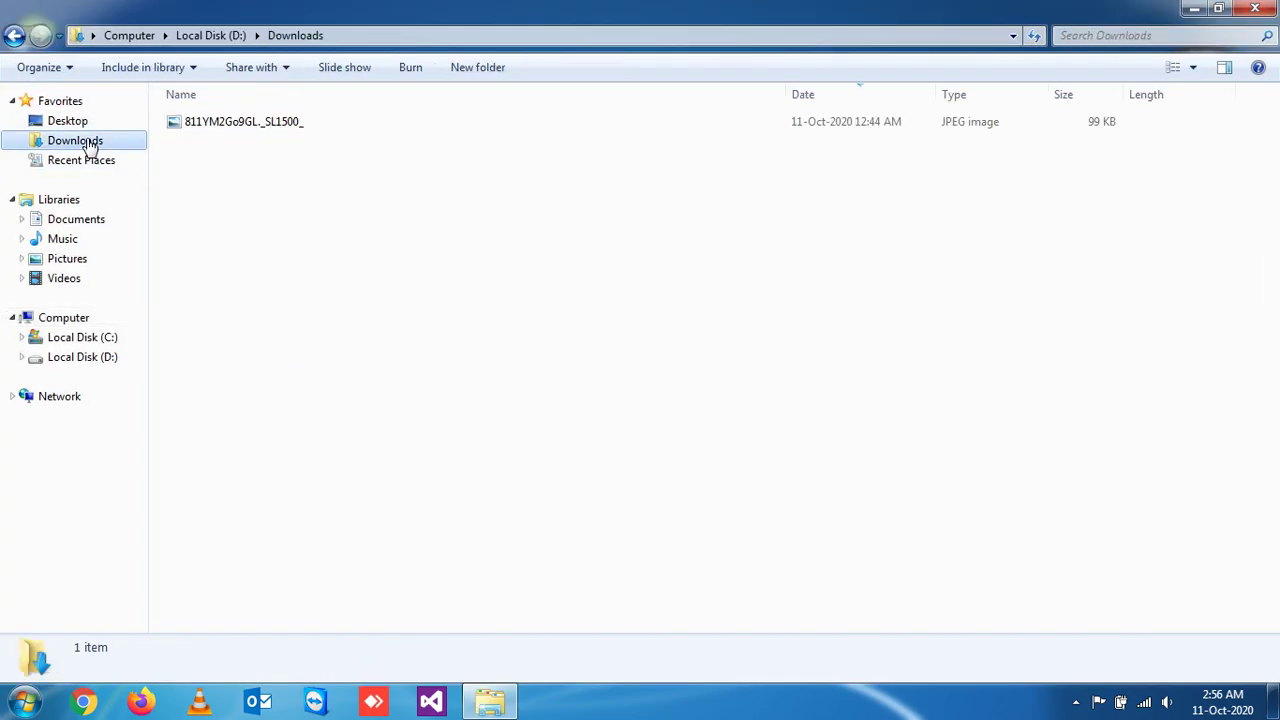
click(210, 128)
right_click(210, 128)
mouse_move(267, 294)
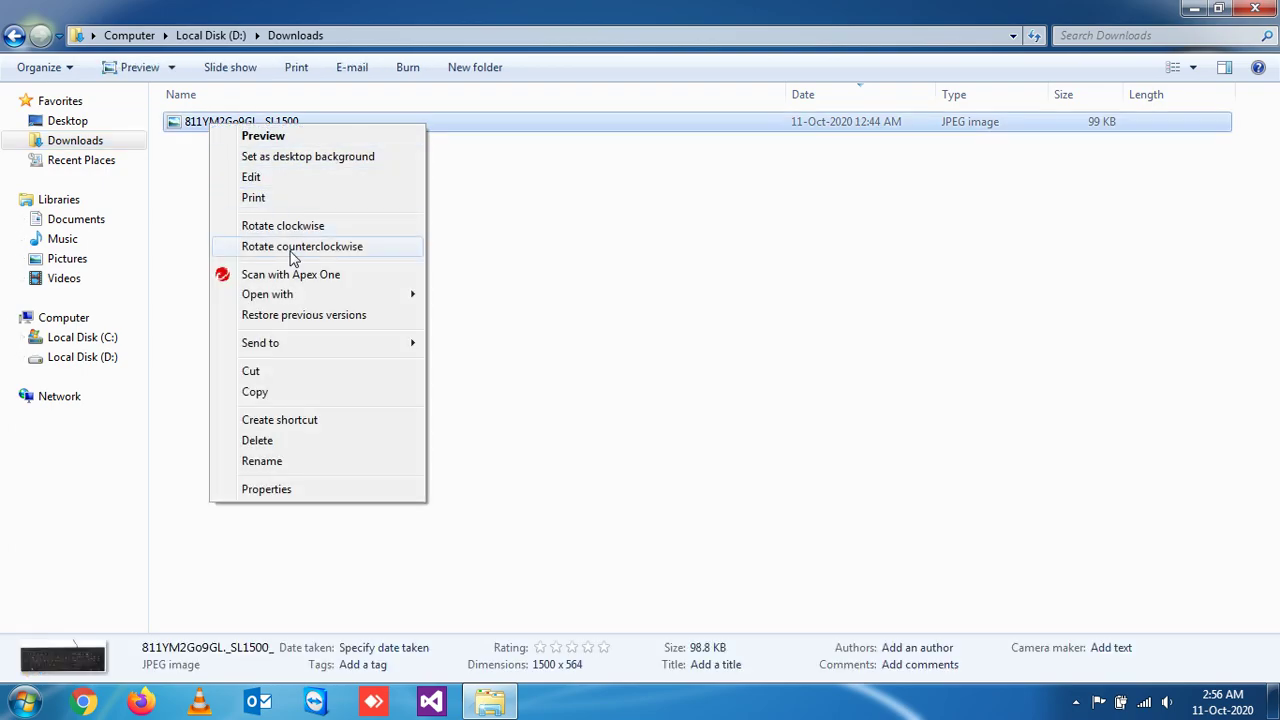
click(466, 295)
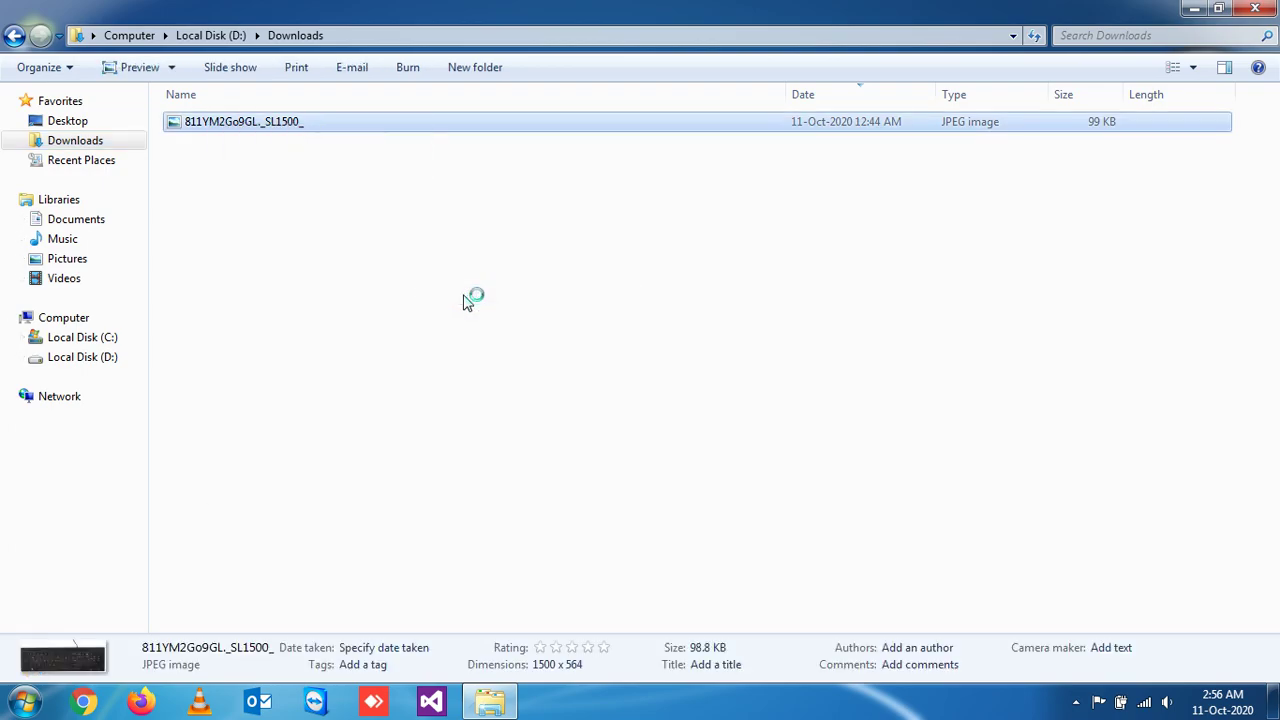
scroll(470, 453, down, 1)
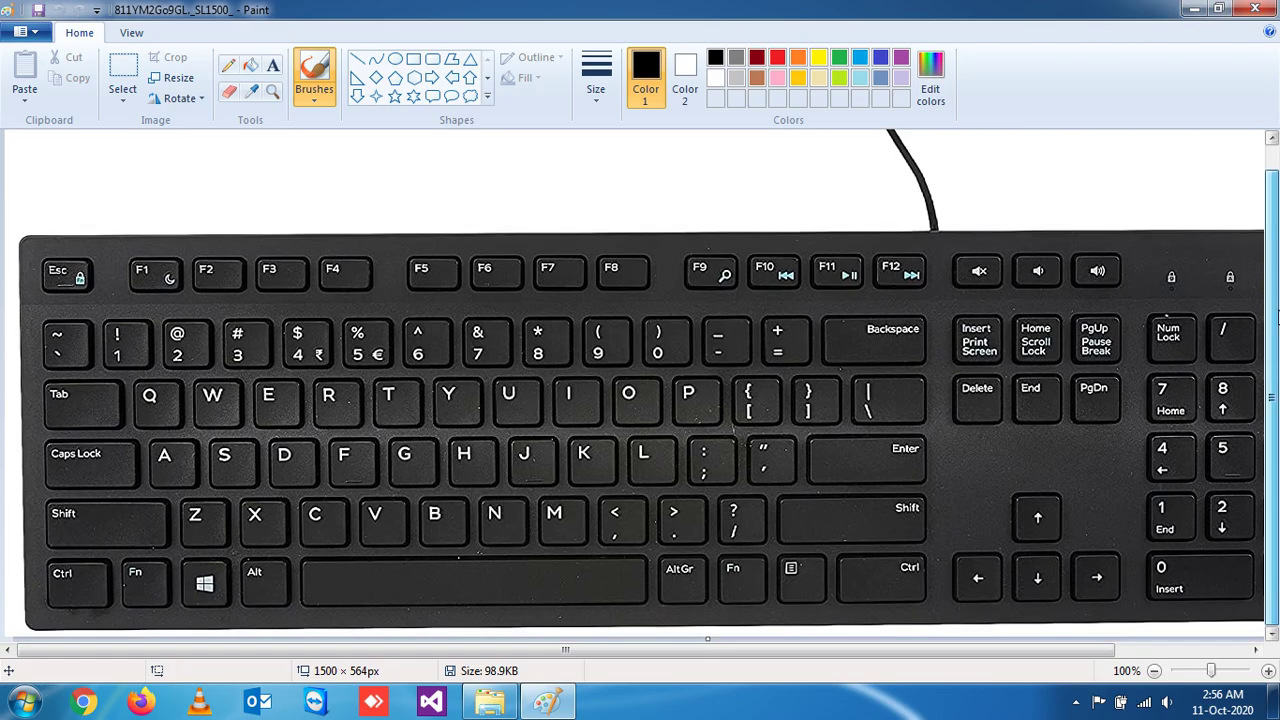
Step: Draw red rectangles around the Windows, 1 and 2 keys, then undo them
click(413, 59)
click(777, 57)
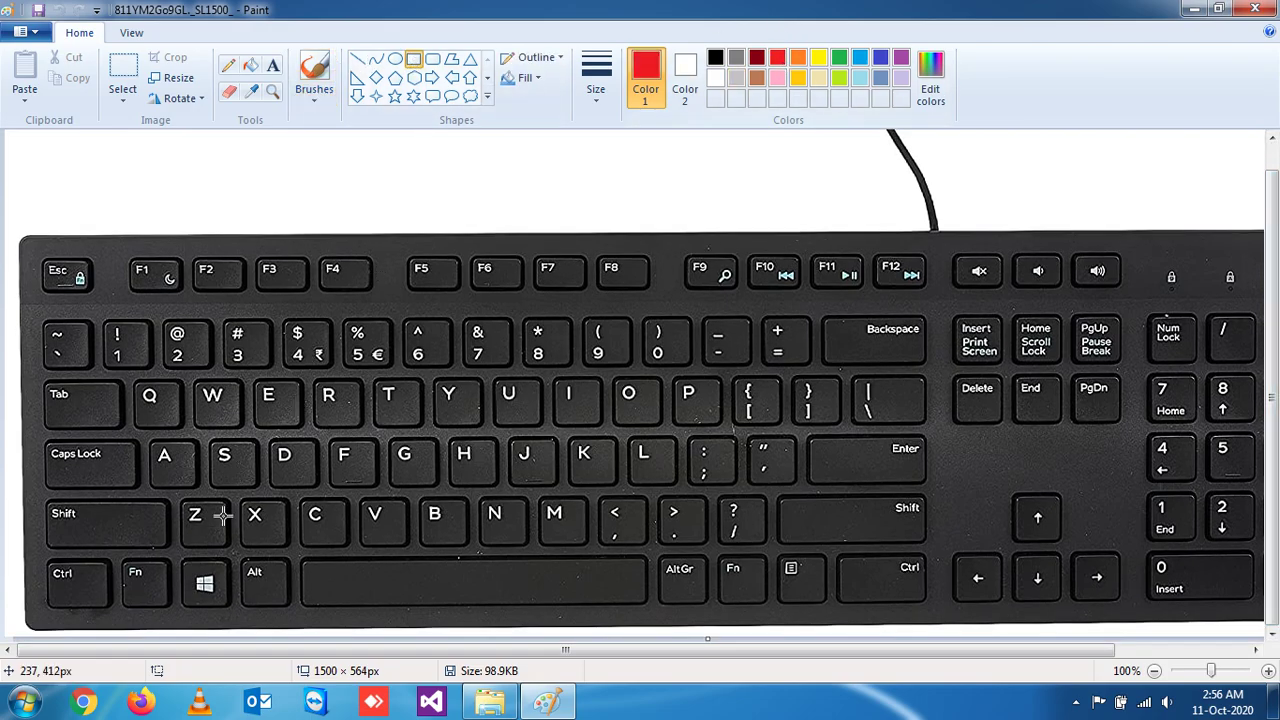
drag(178, 552, 232, 616)
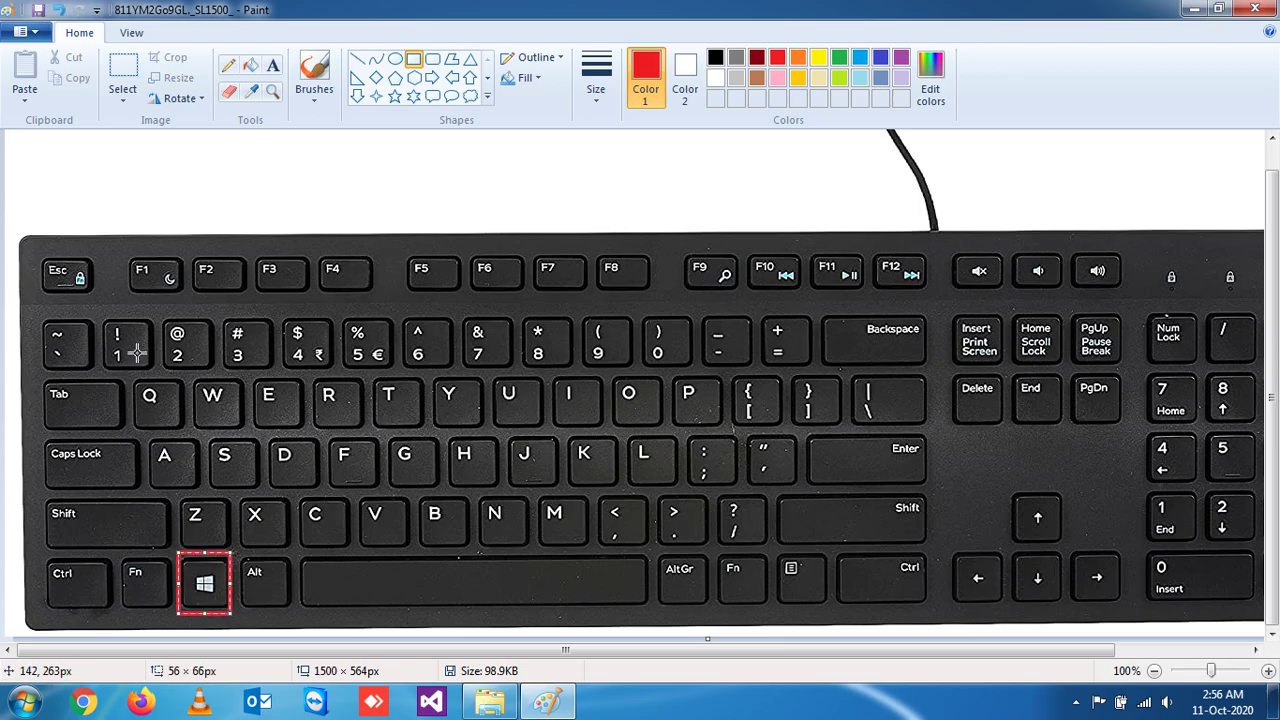
drag(102, 322, 150, 373)
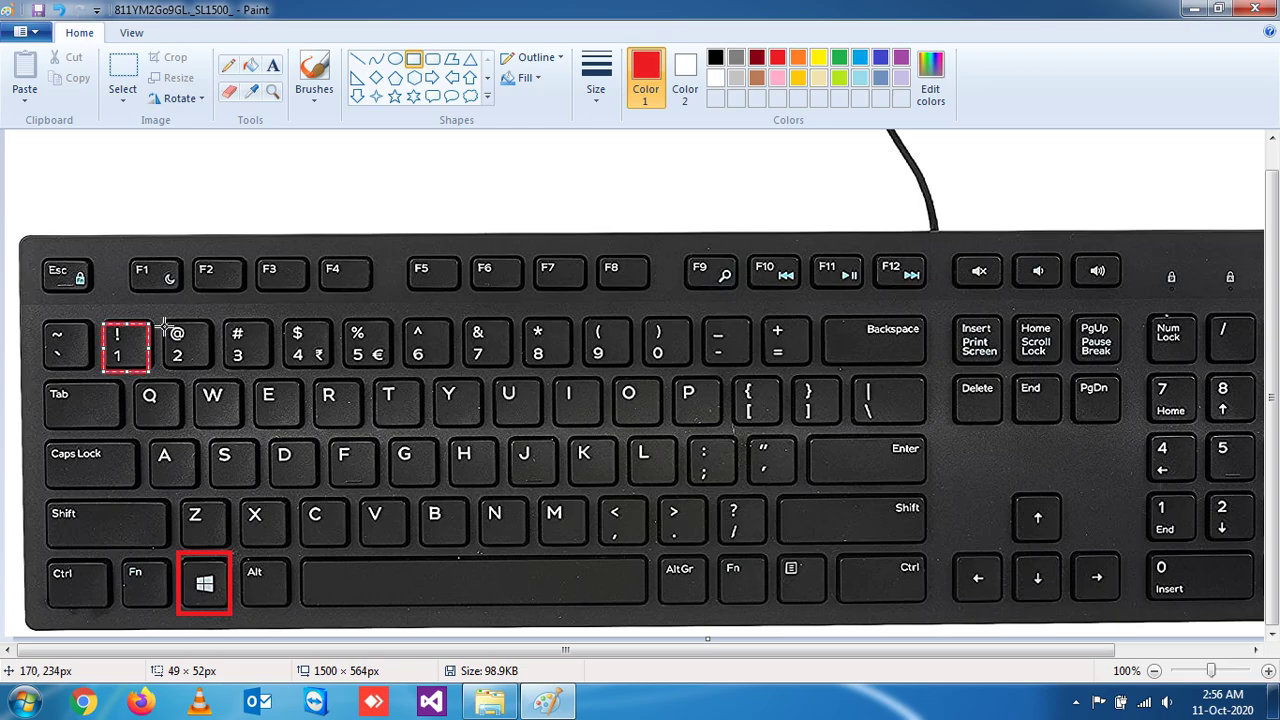
drag(166, 324, 216, 381)
drag(215, 324, 267, 371)
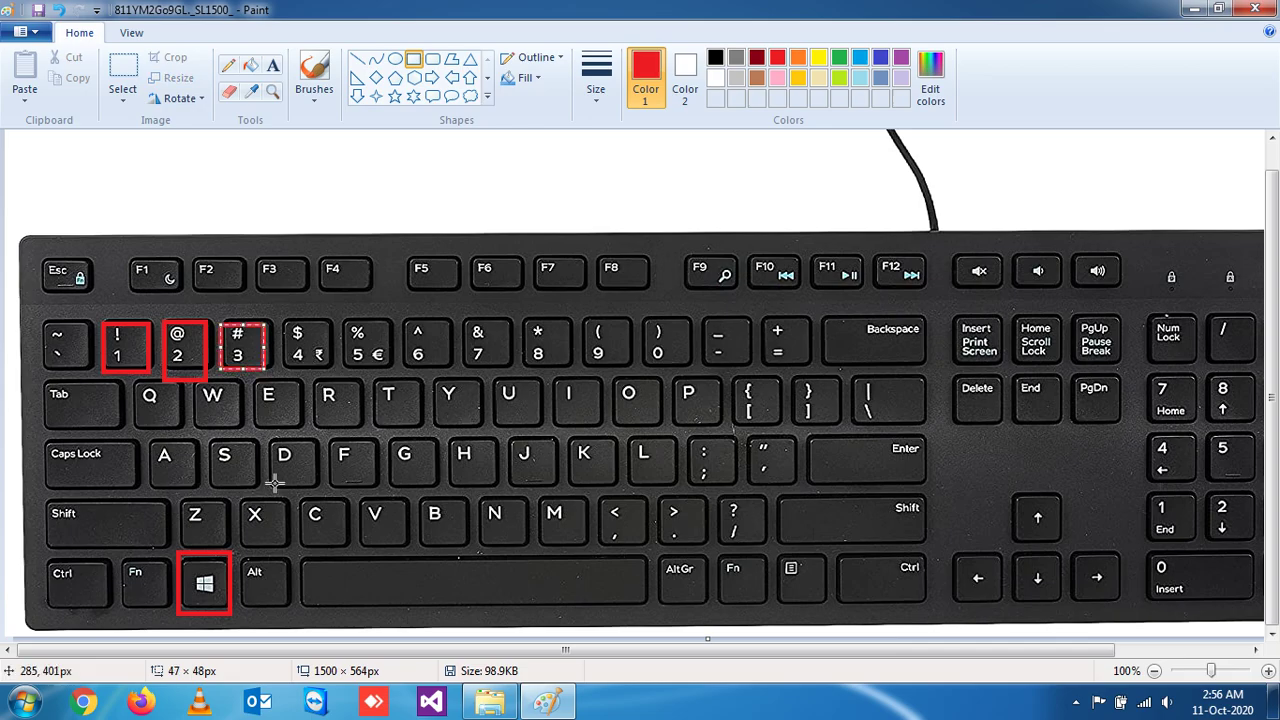
key(ctrl+z)
key(ctrl+z)
key(ctrl+z)
key(ctrl+z)
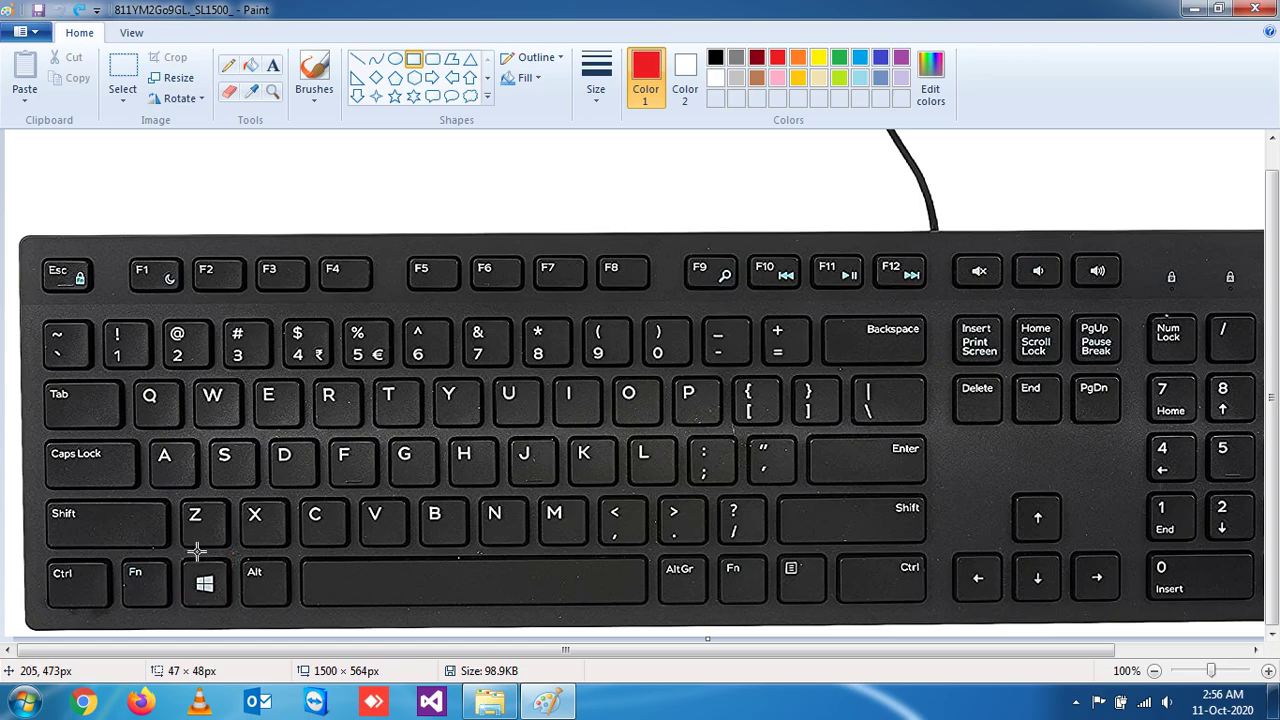
Step: Redraw red boxes on the Windows and 1 keys, then minimize Paint and the Downloads window
mouse_move(176, 553)
mouse_down()
mouse_move(241, 605)
mouse_move(232, 622)
mouse_up()
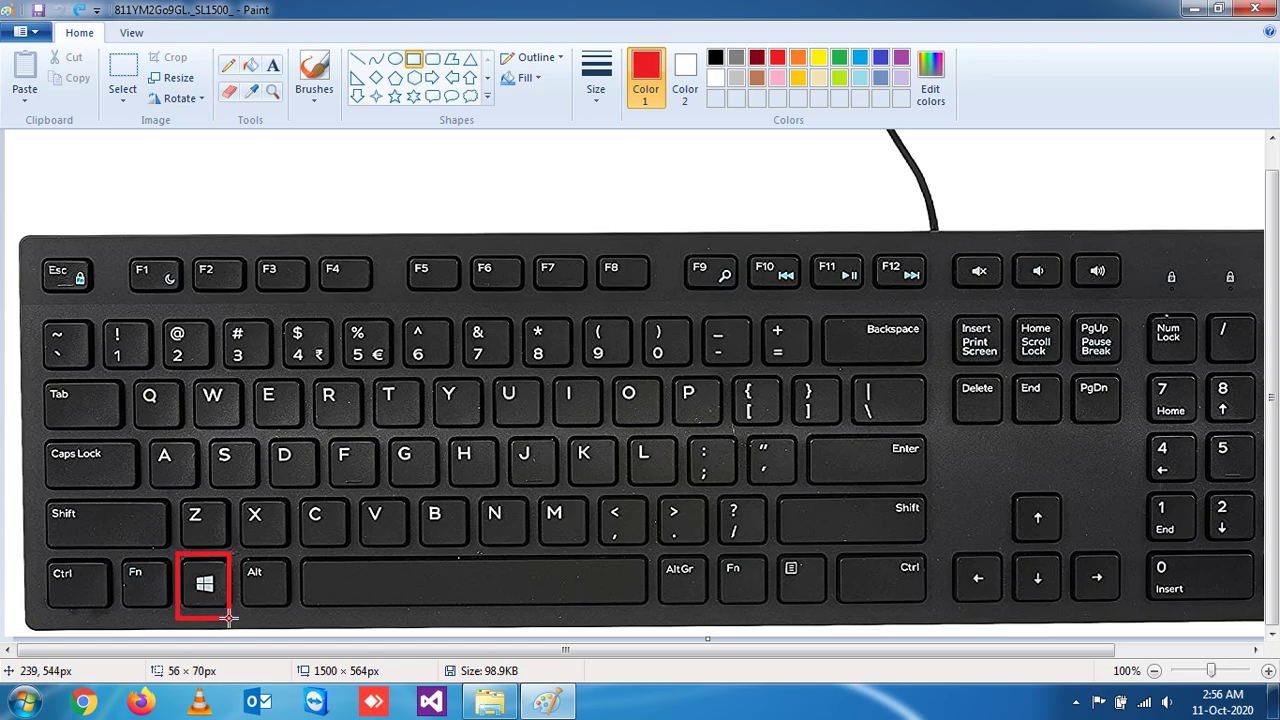
drag(103, 321, 149, 376)
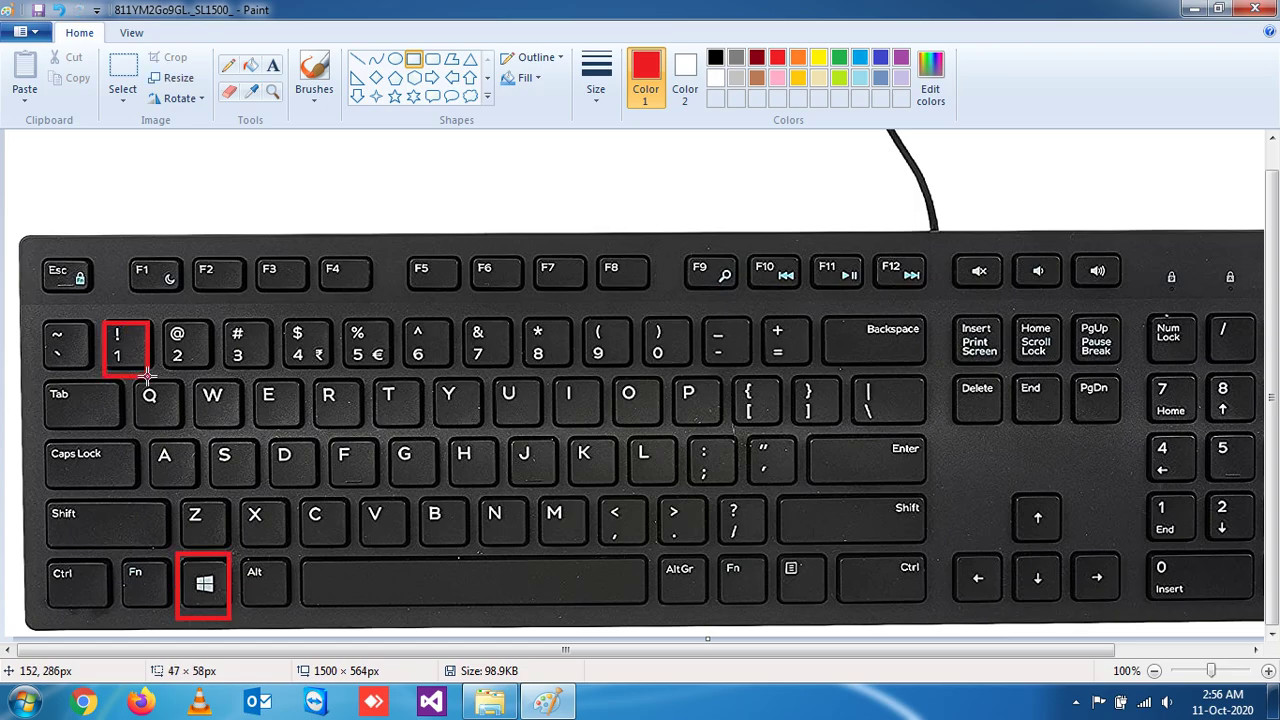
click(377, 366)
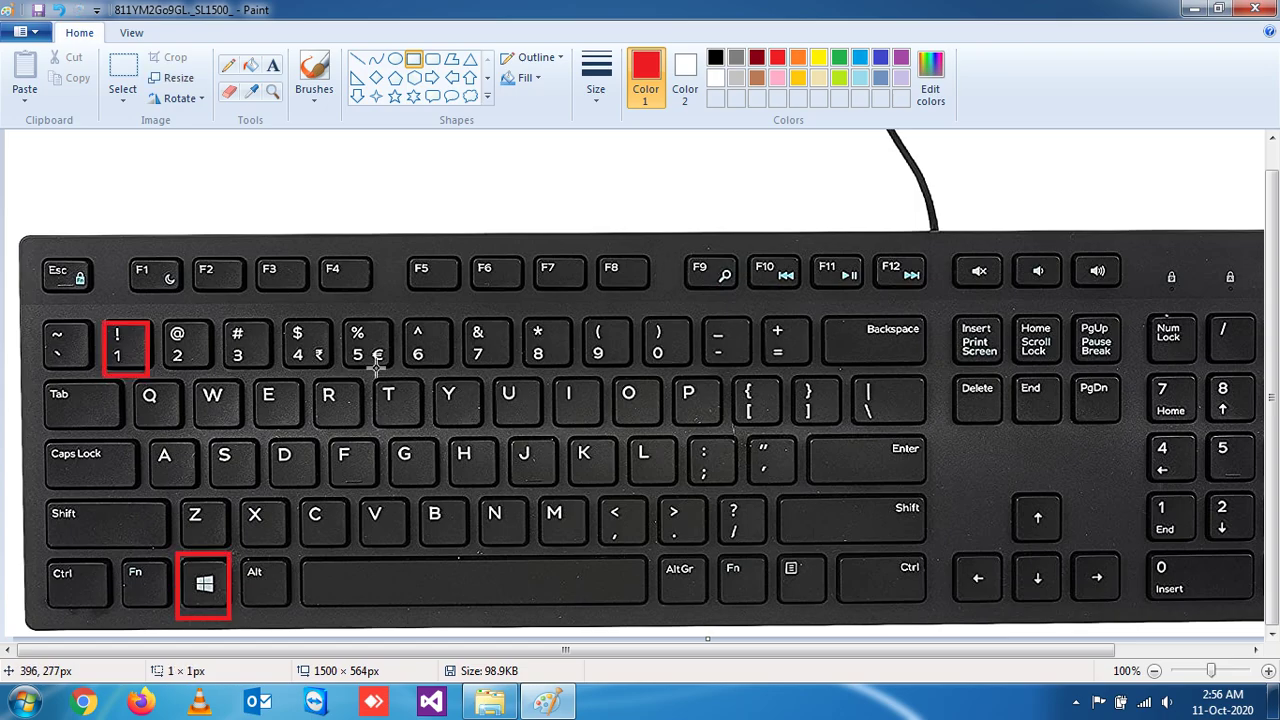
click(1194, 9)
click(1194, 9)
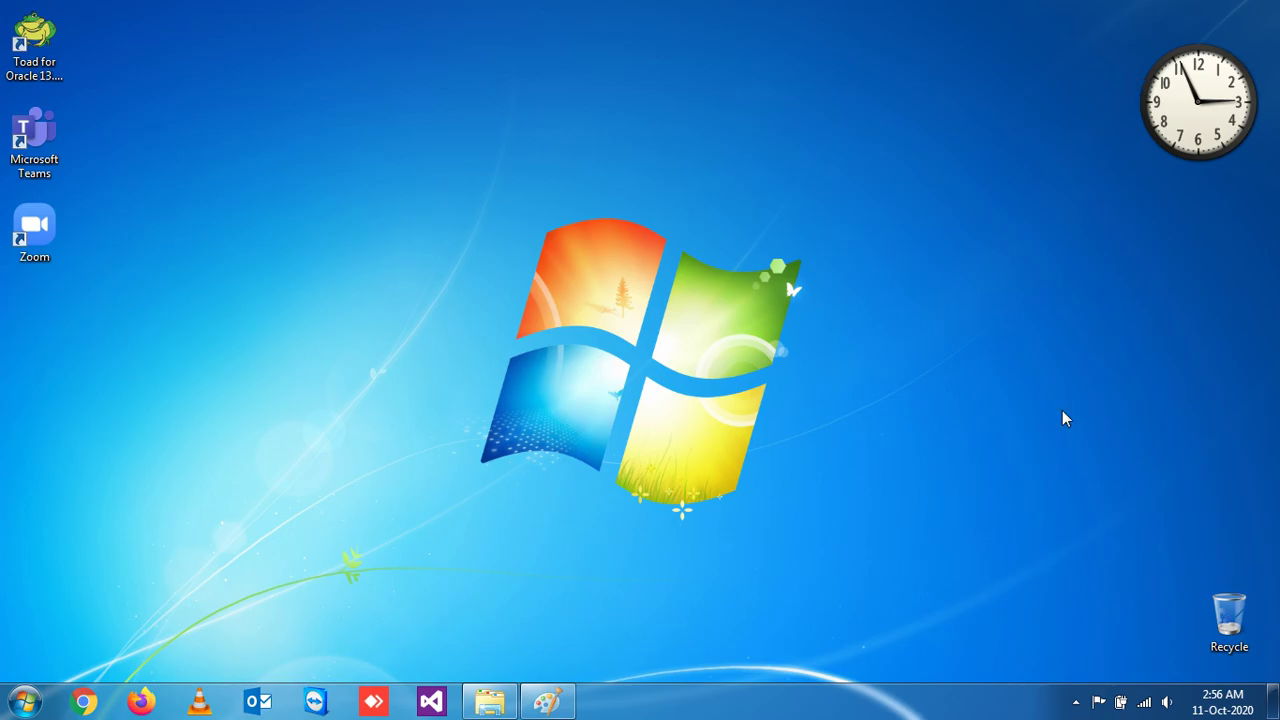
Step: Launch Chrome with Win+1 and close it again
key(super+1)
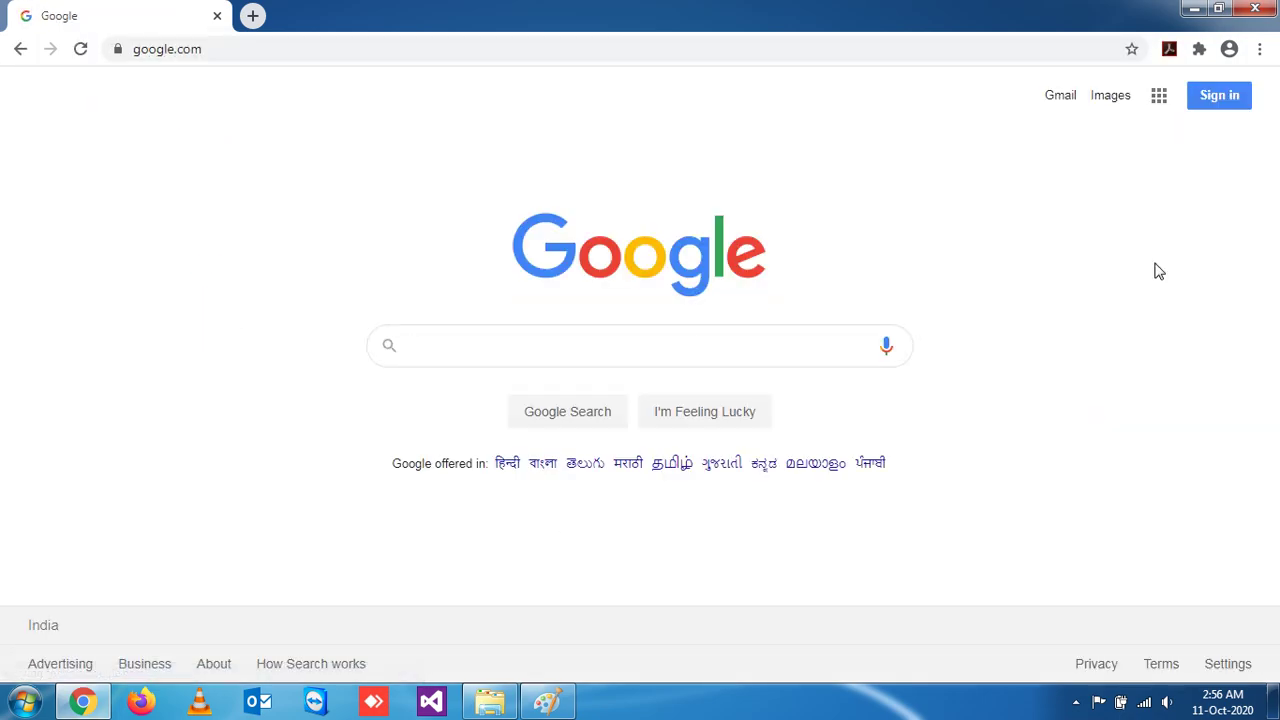
click(1256, 9)
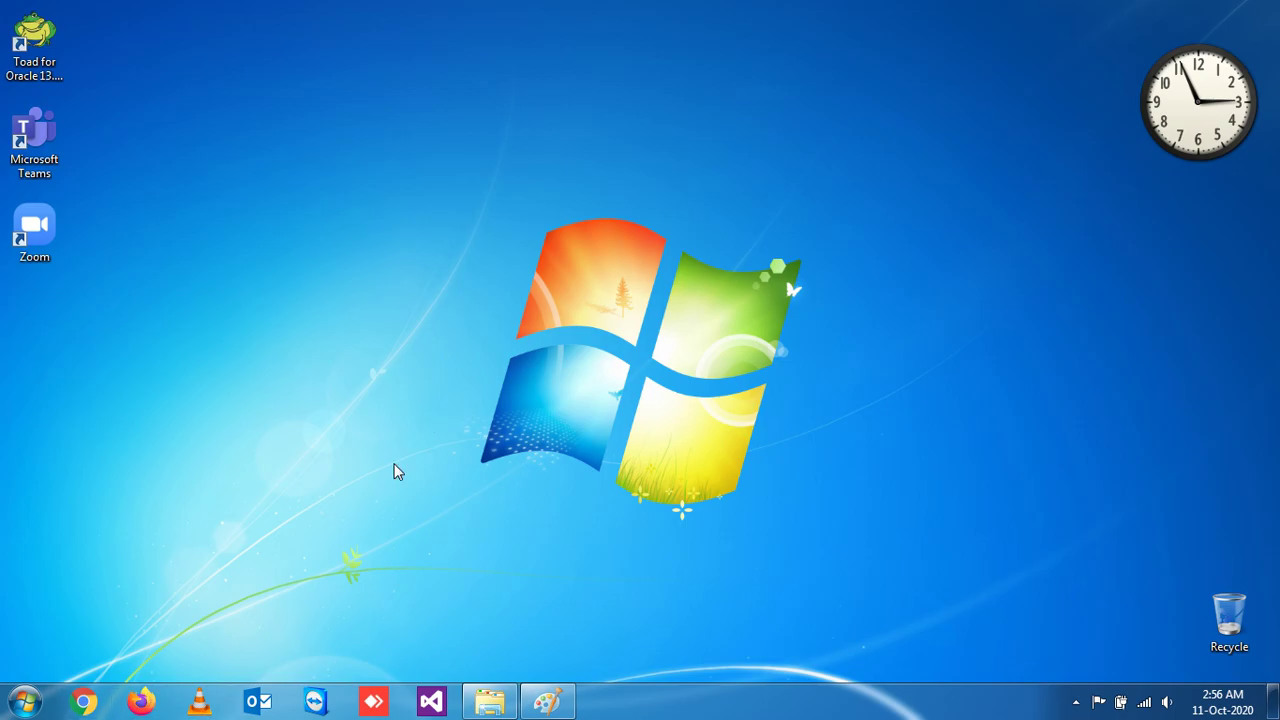
Step: Replace the boxes with red rectangles on the Windows and 3 keys, then launch VLC with Win+3
click(547, 702)
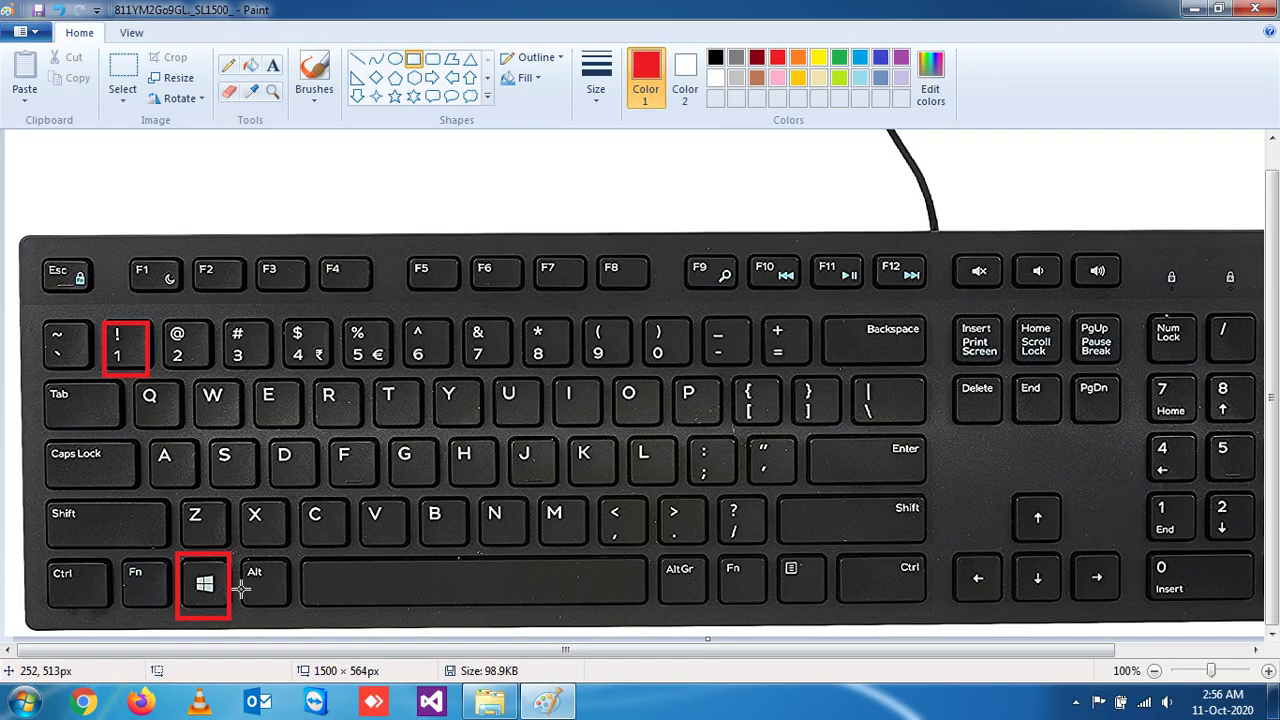
key(ctrl+z)
key(ctrl+z)
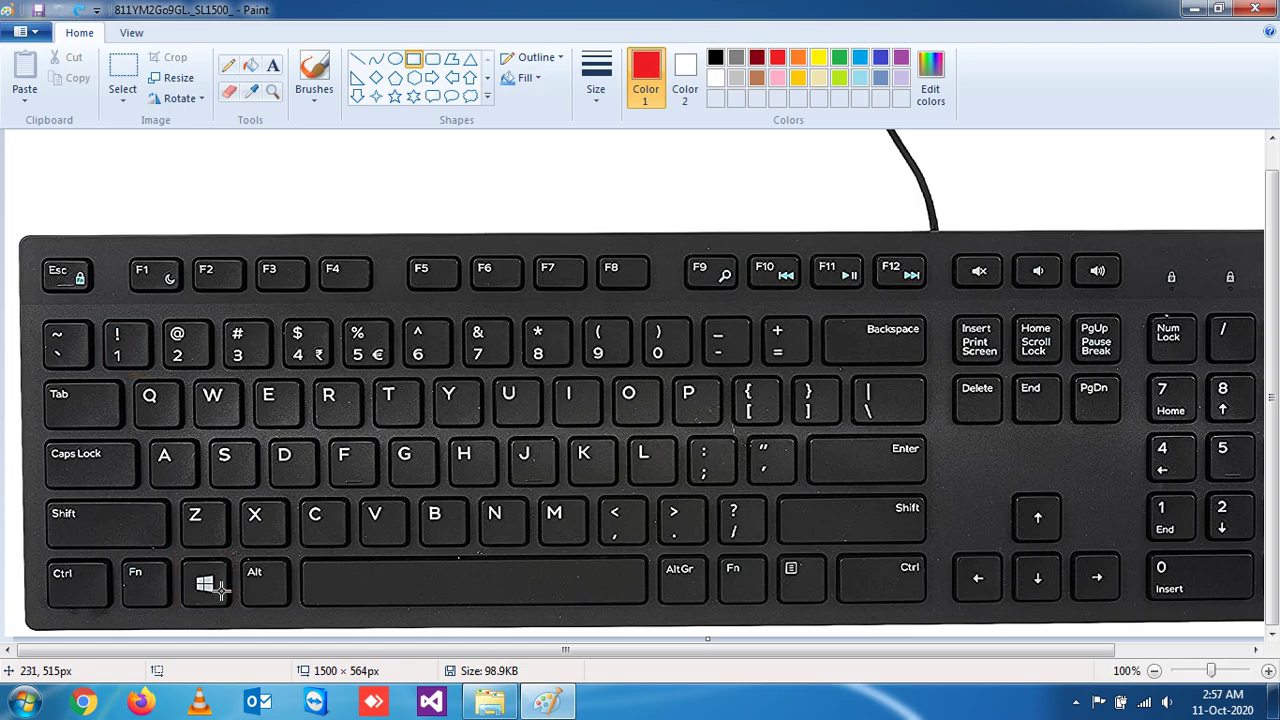
drag(176, 550, 235, 614)
drag(220, 317, 271, 374)
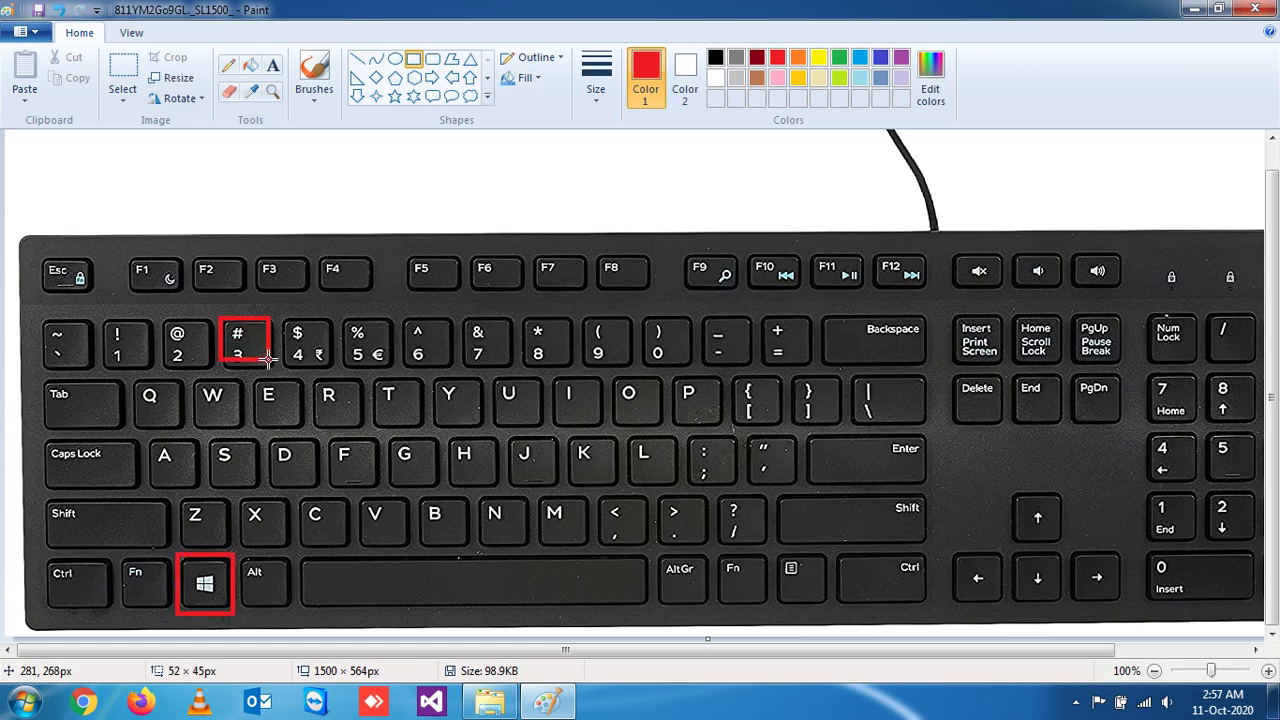
click(1187, 12)
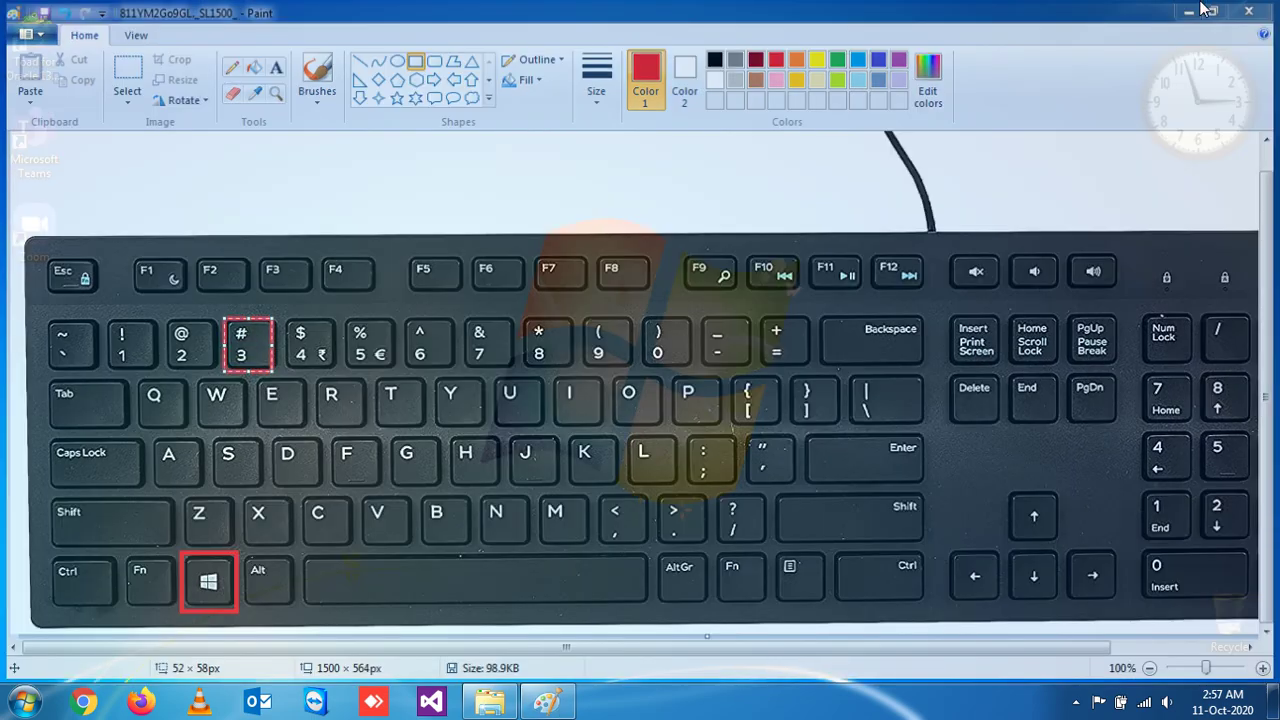
key(super+3)
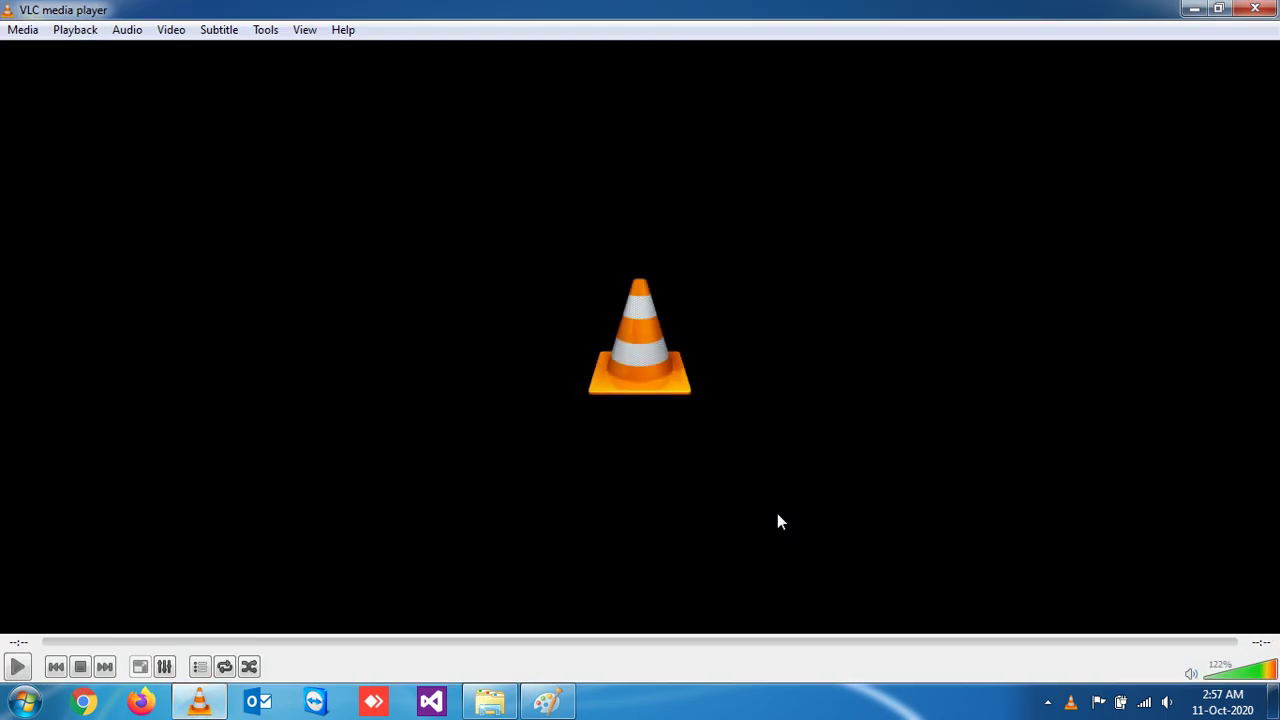
Step: Close the VLC media player window
click(1255, 9)
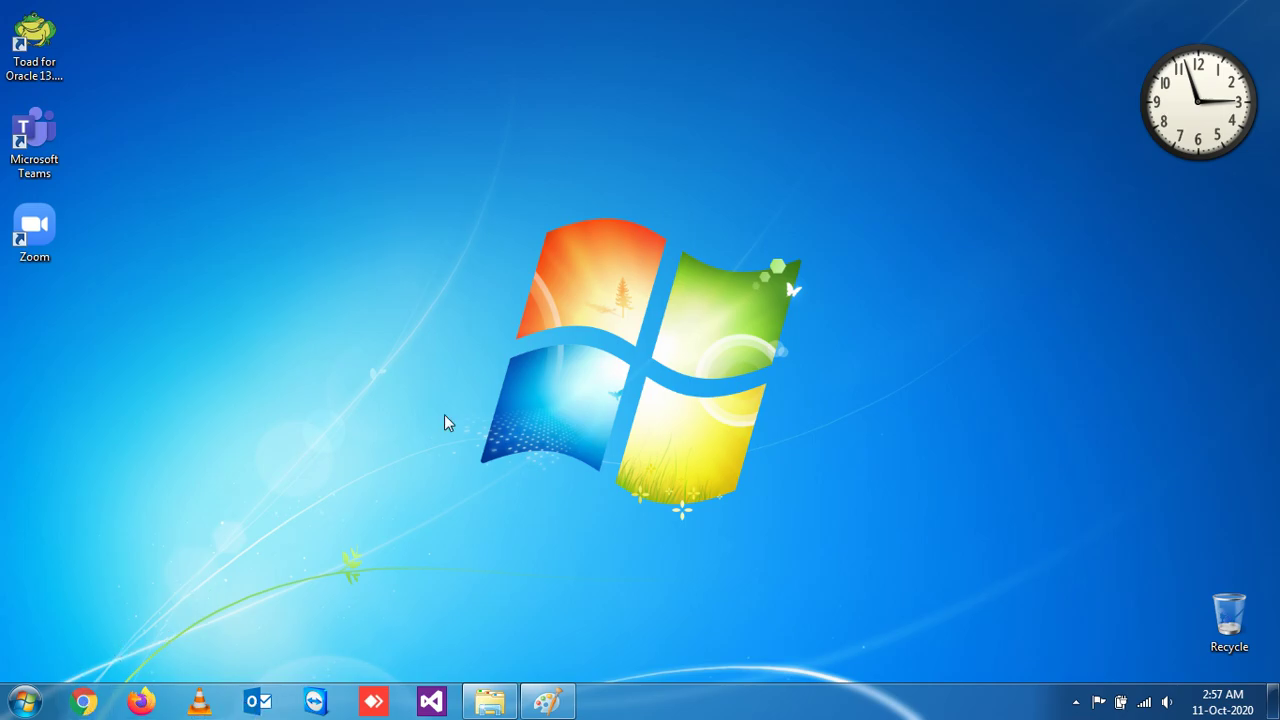
Step: Redraw red boxes on the Windows and 4 keys, then launch Outlook with Win+4
click(547, 701)
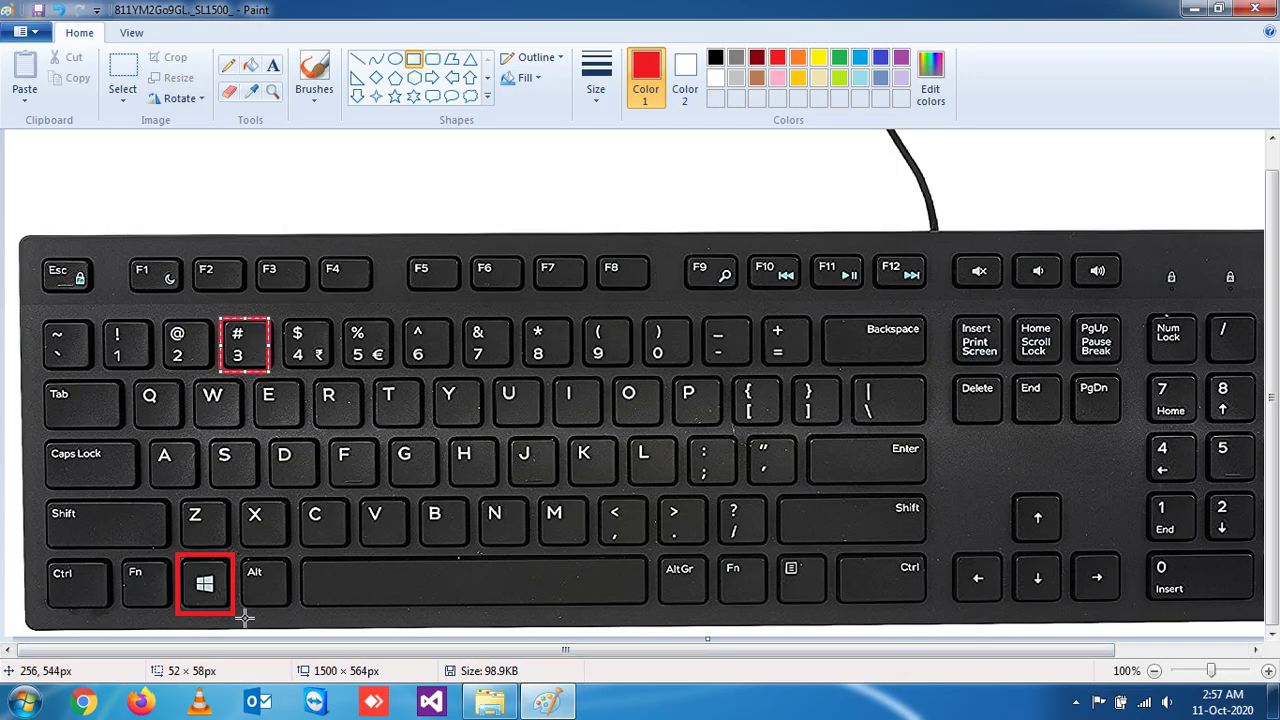
key(ctrl+z)
key(ctrl+z)
drag(176, 561, 237, 607)
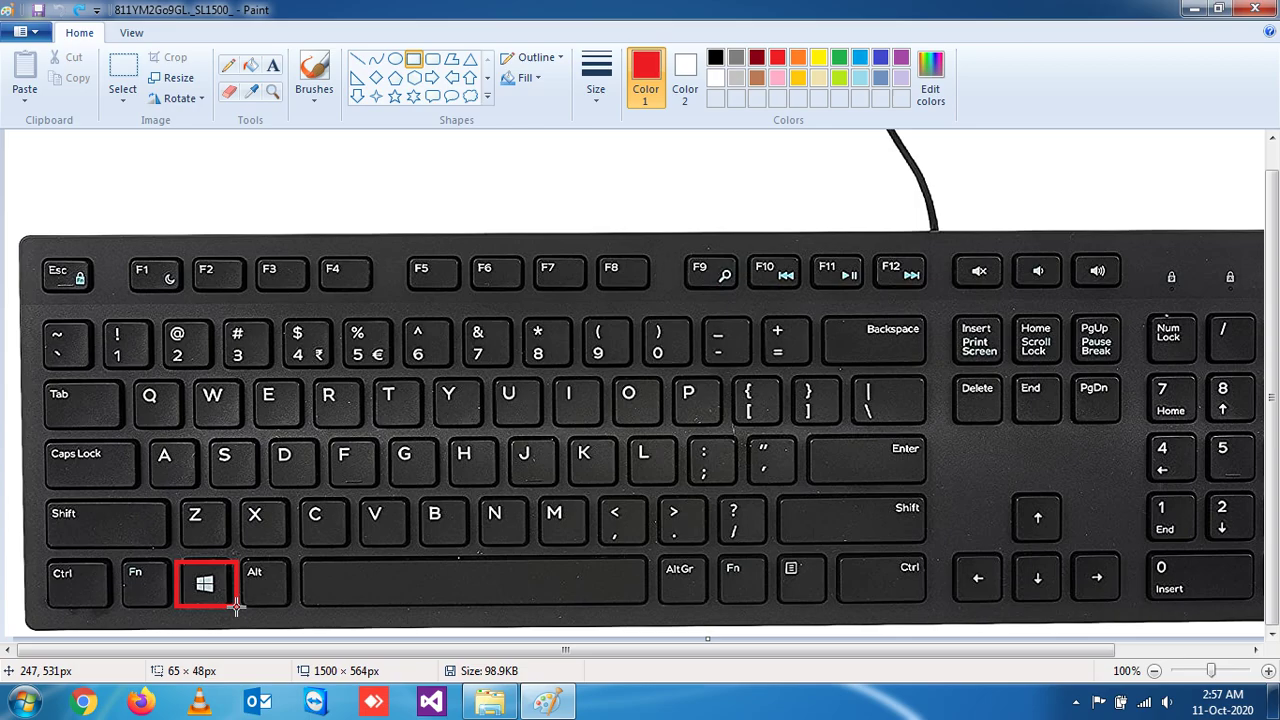
drag(290, 315, 325, 373)
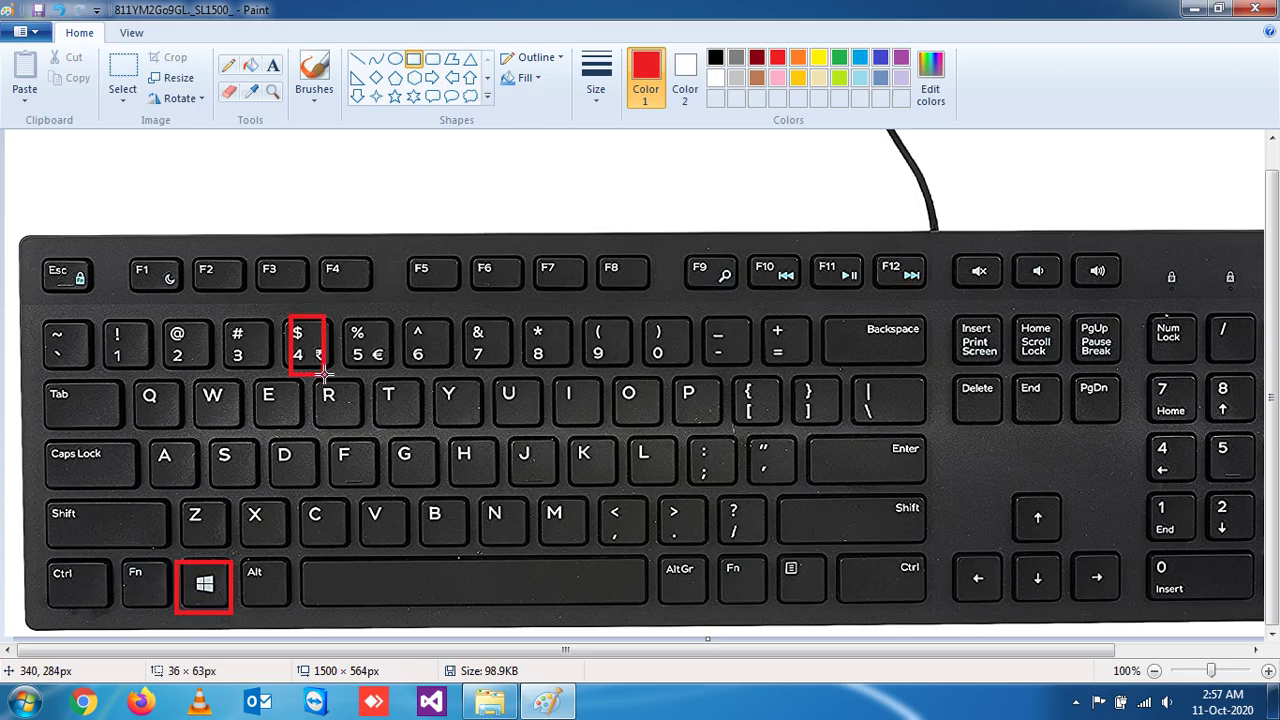
click(1192, 10)
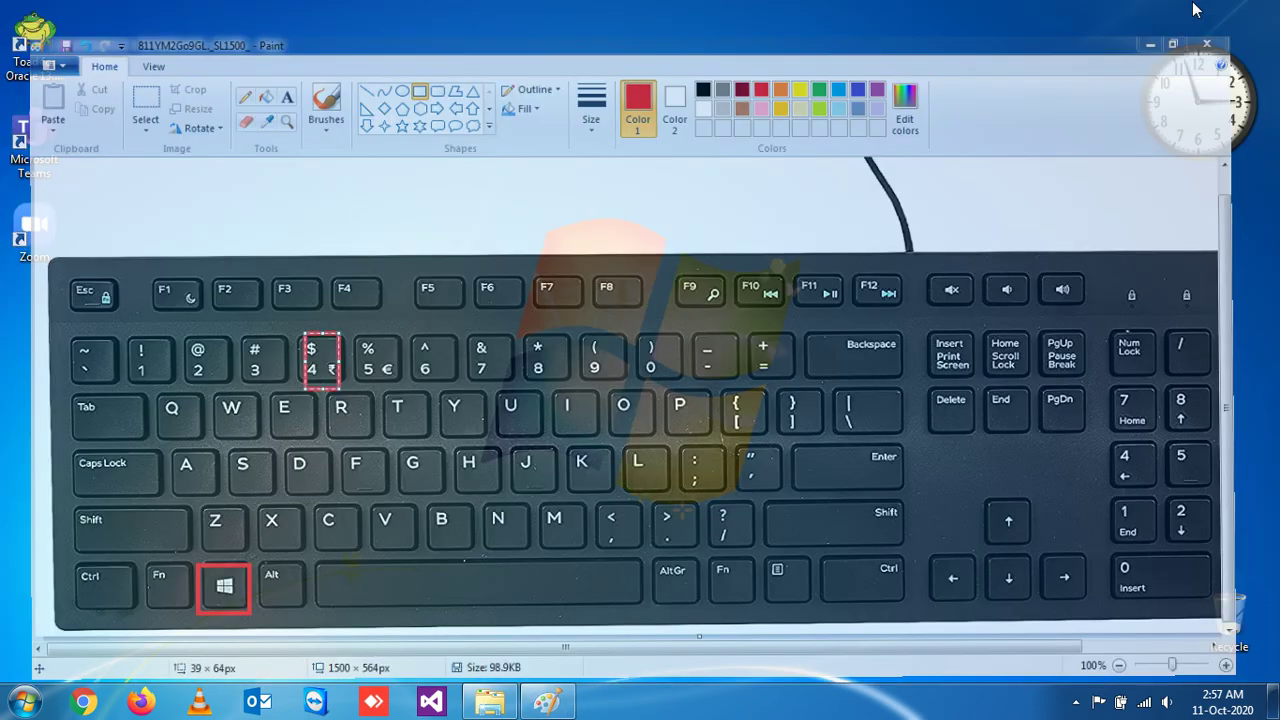
key(super+4)
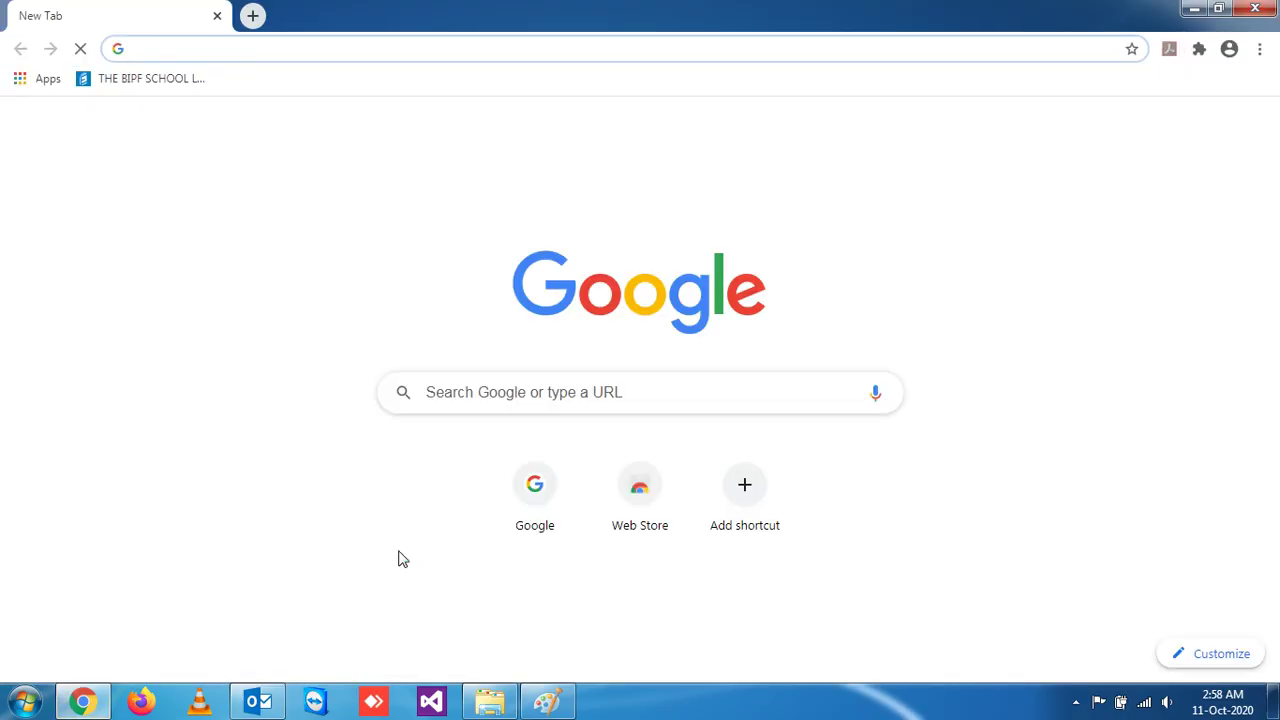
Step: Bring the Paint keyboard photo back to the front from the taskbar
click(547, 706)
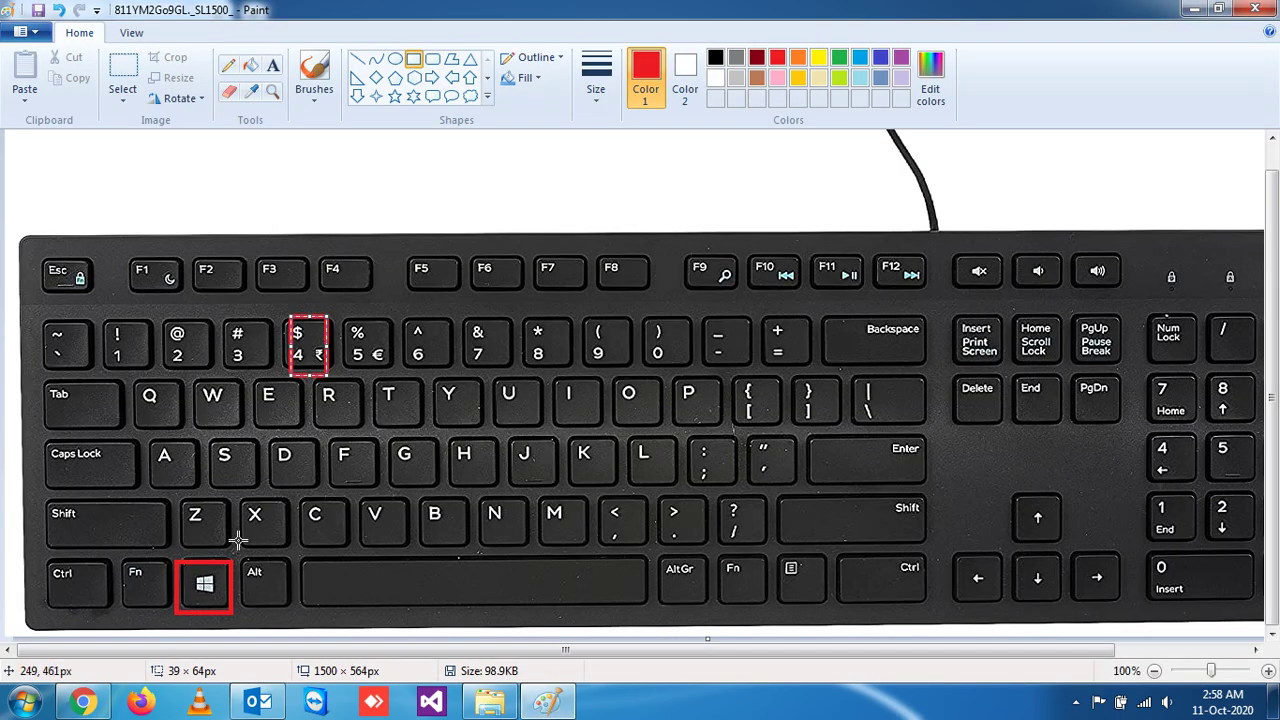
Step: Redraw red boxes on the Windows, 1, 2 and 3 keys, then open Free Screen Recorder from the tray
key(ctrl+z)
key(ctrl+z)
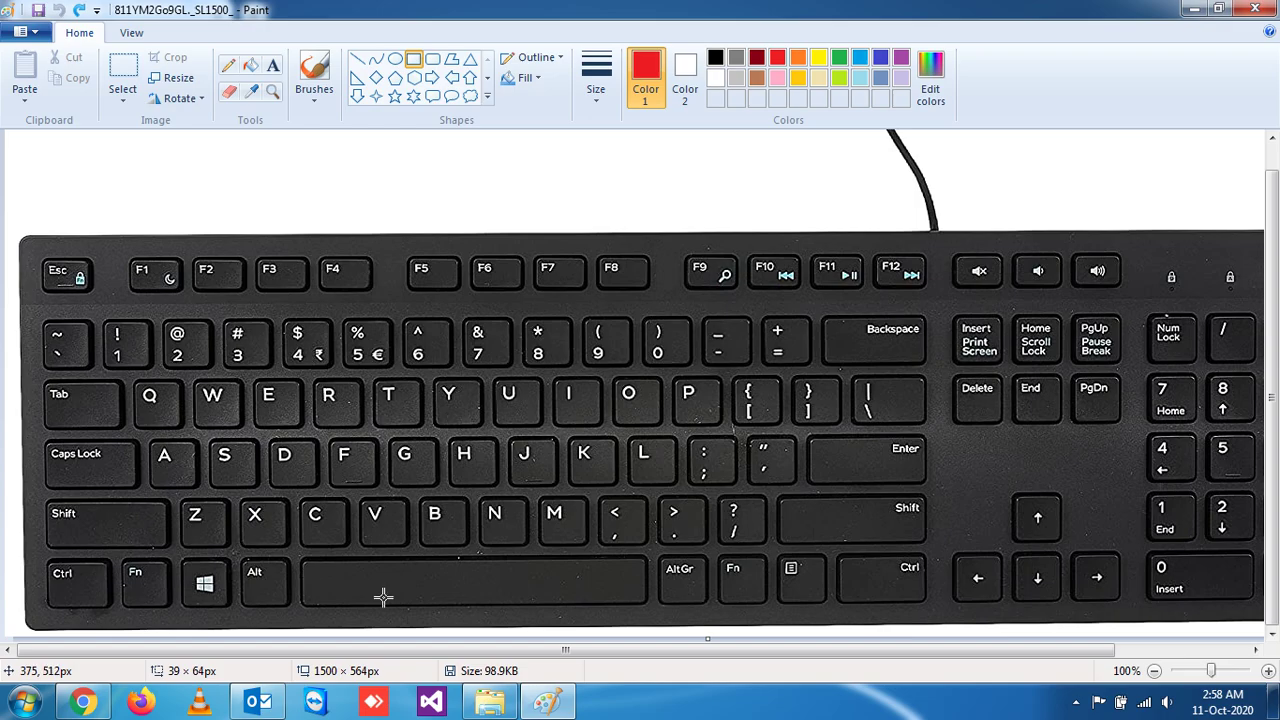
drag(178, 555, 227, 603)
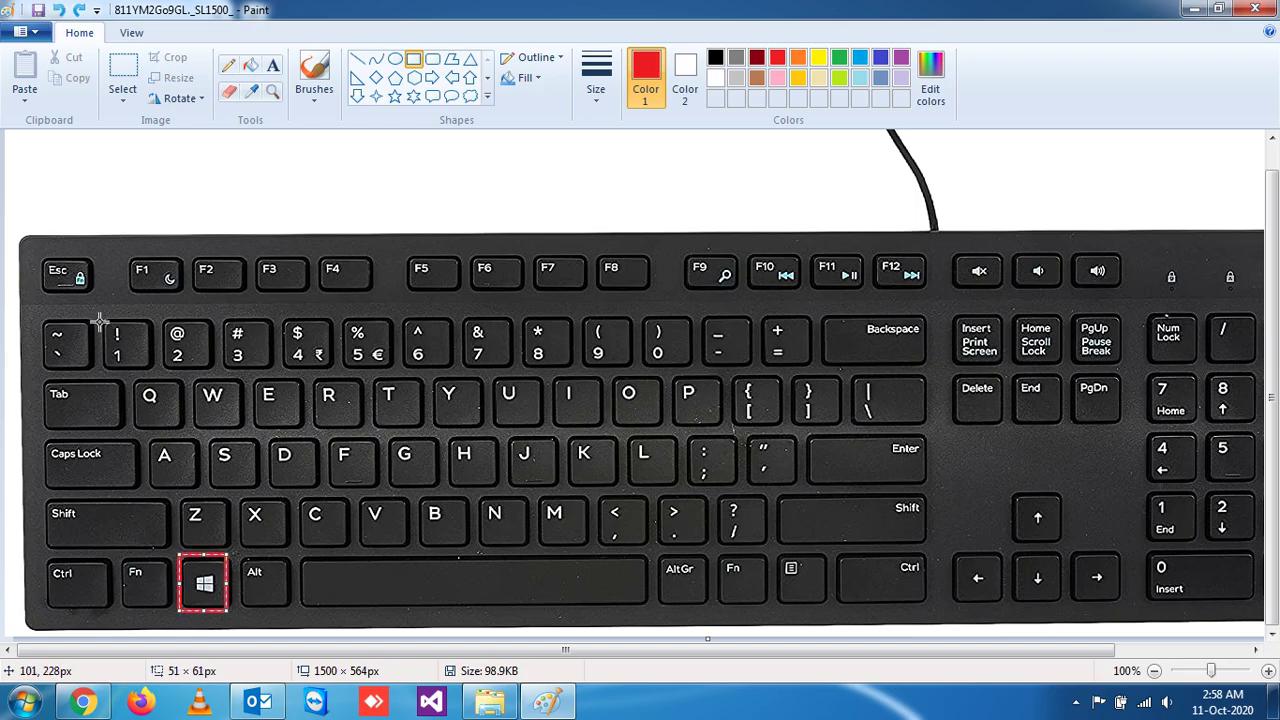
drag(104, 320, 137, 372)
drag(165, 323, 208, 370)
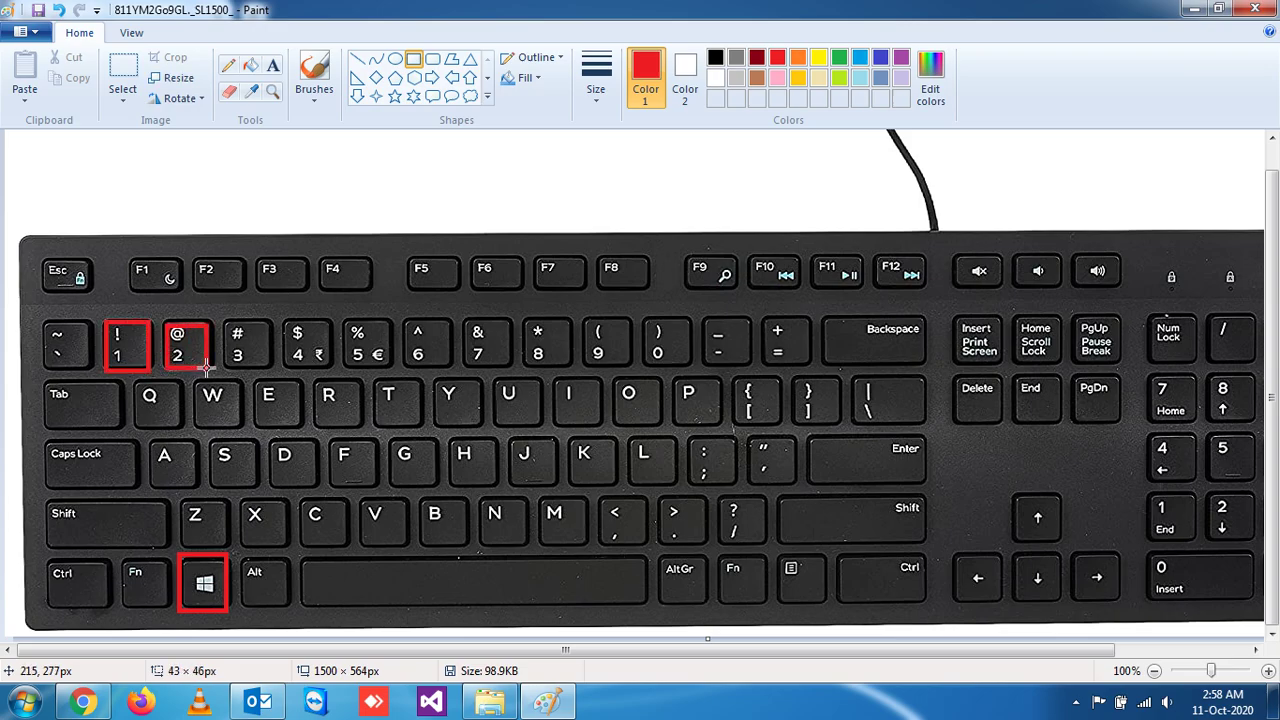
drag(224, 324, 266, 370)
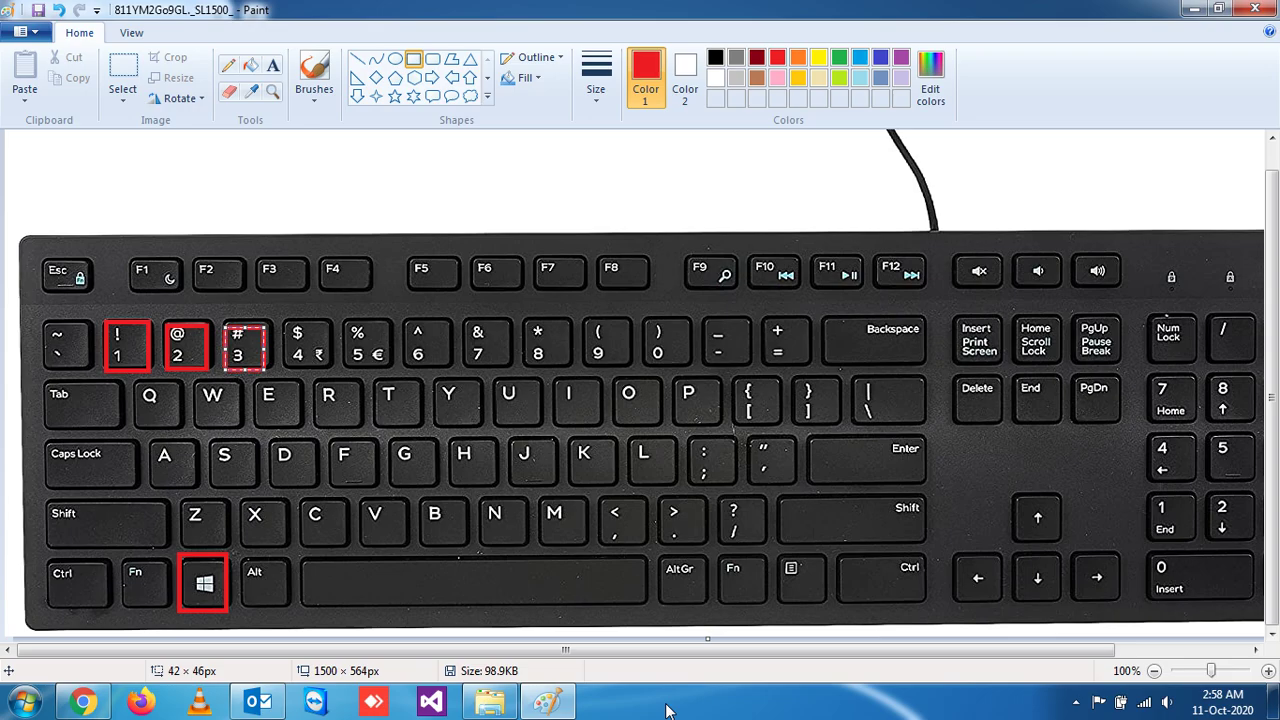
click(1077, 705)
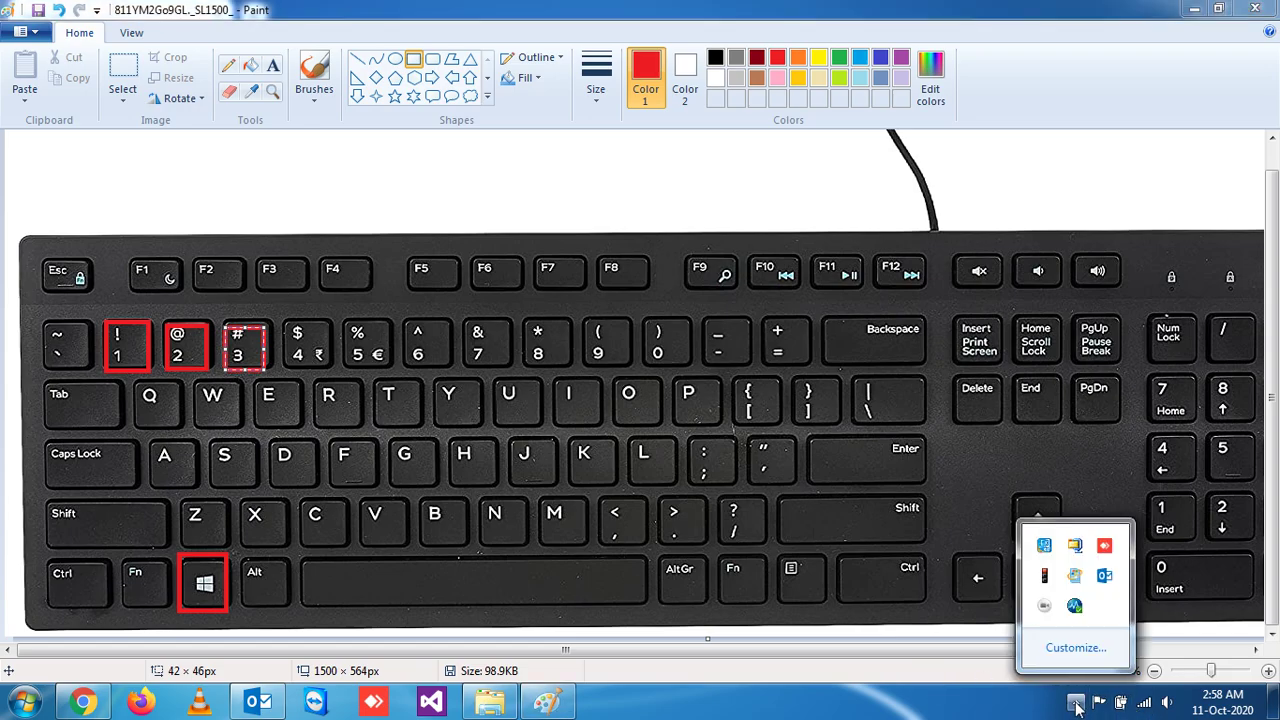
click(1045, 606)
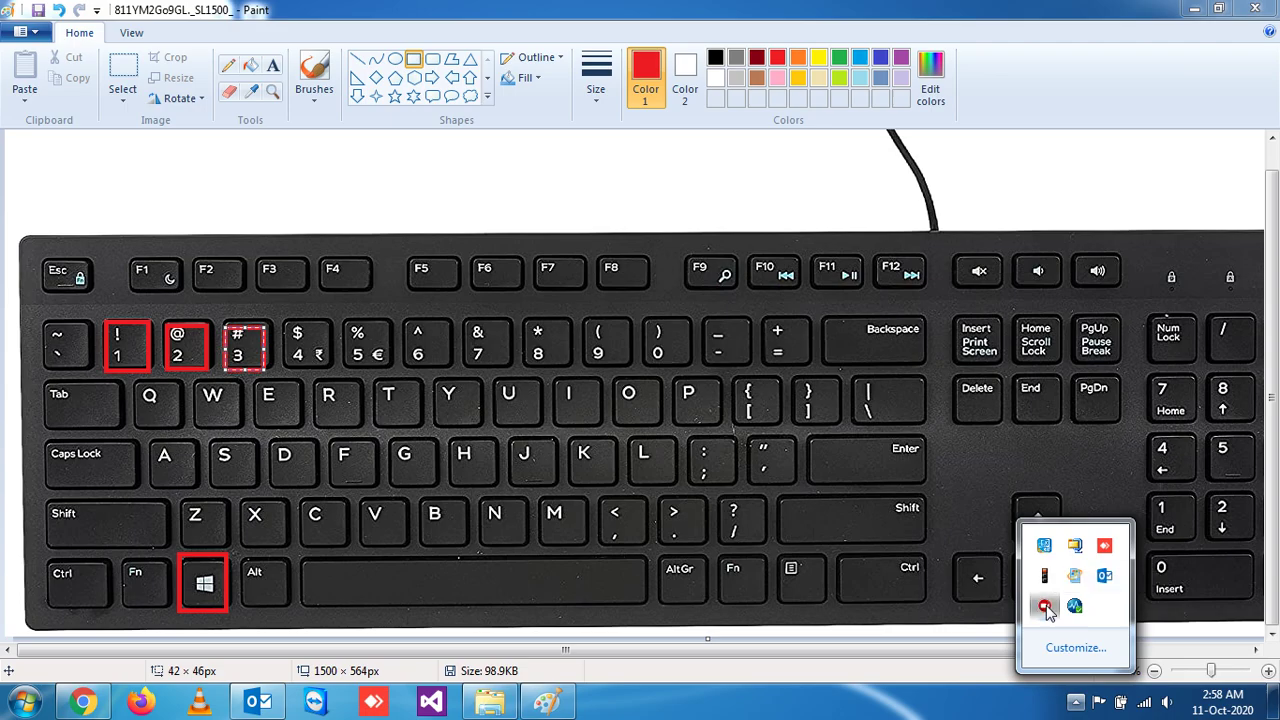